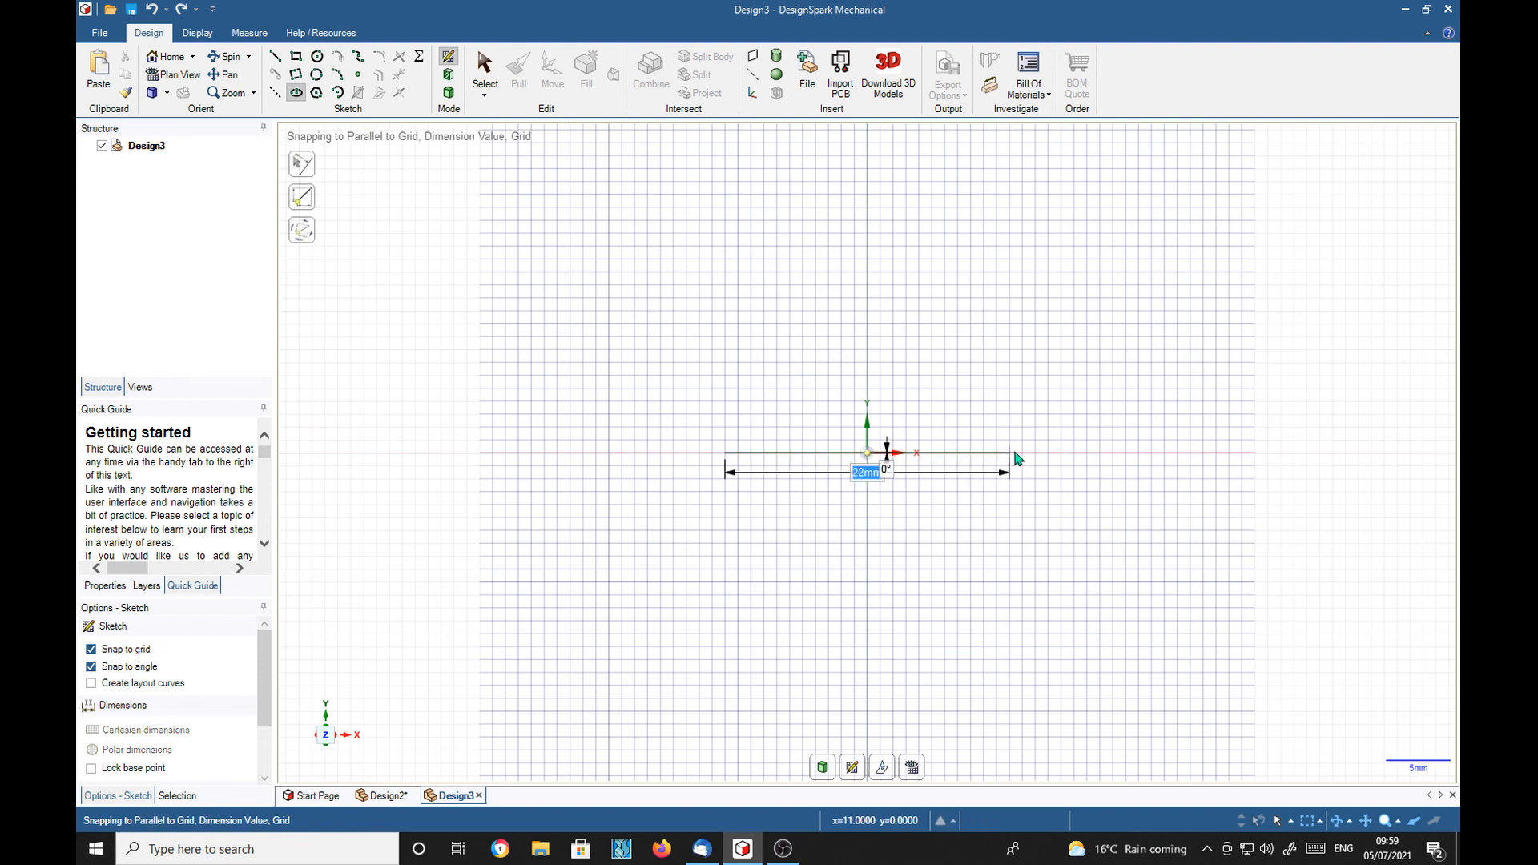
Draw an ellipse centred on the origin, 150 mm wide and 100 mm high.
type("150")
key("Return")
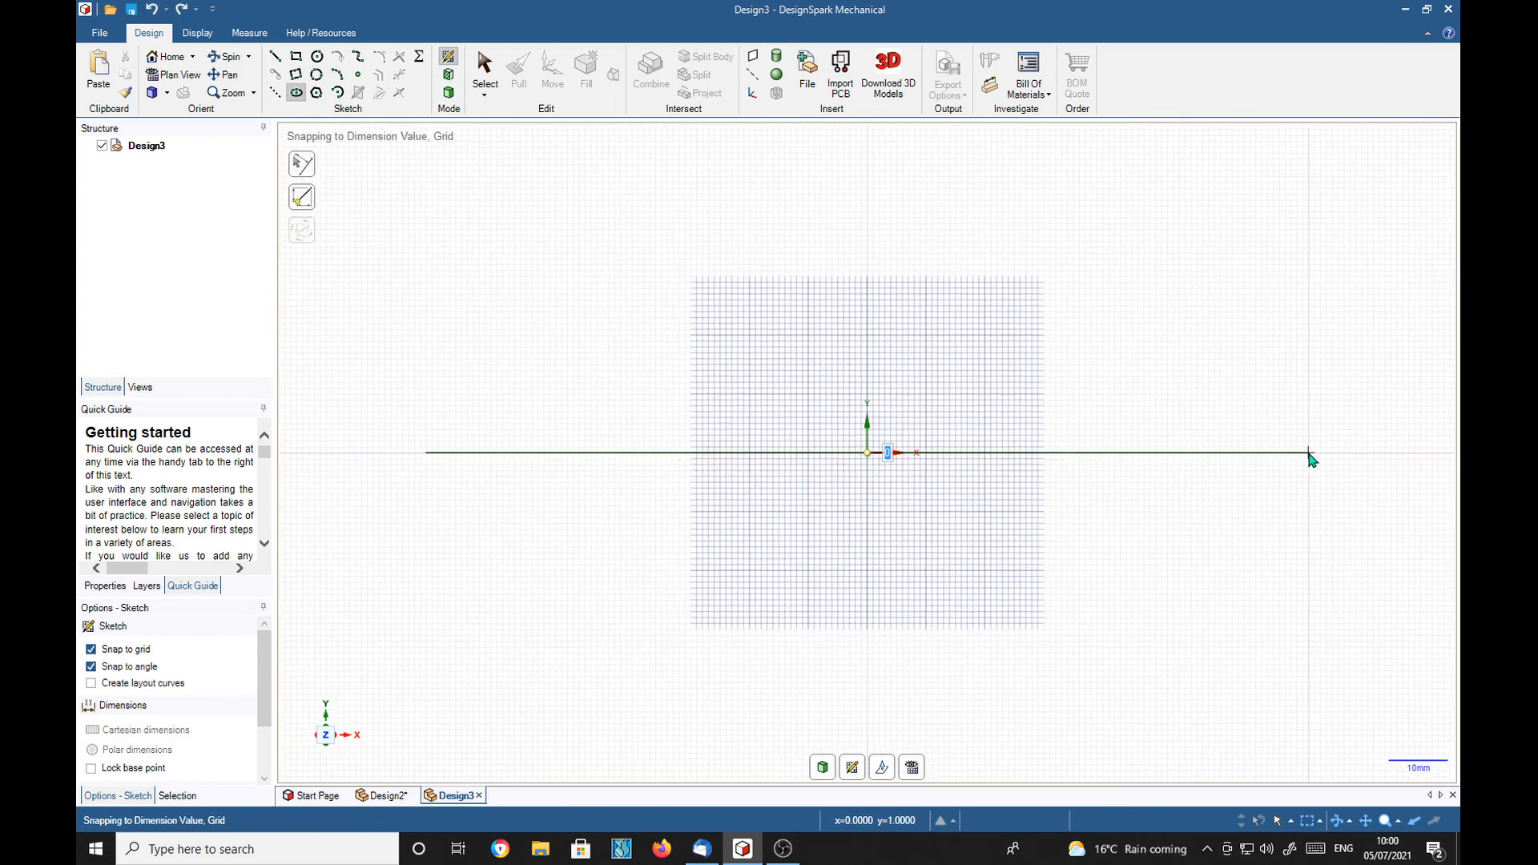
type("100")
key("Return")
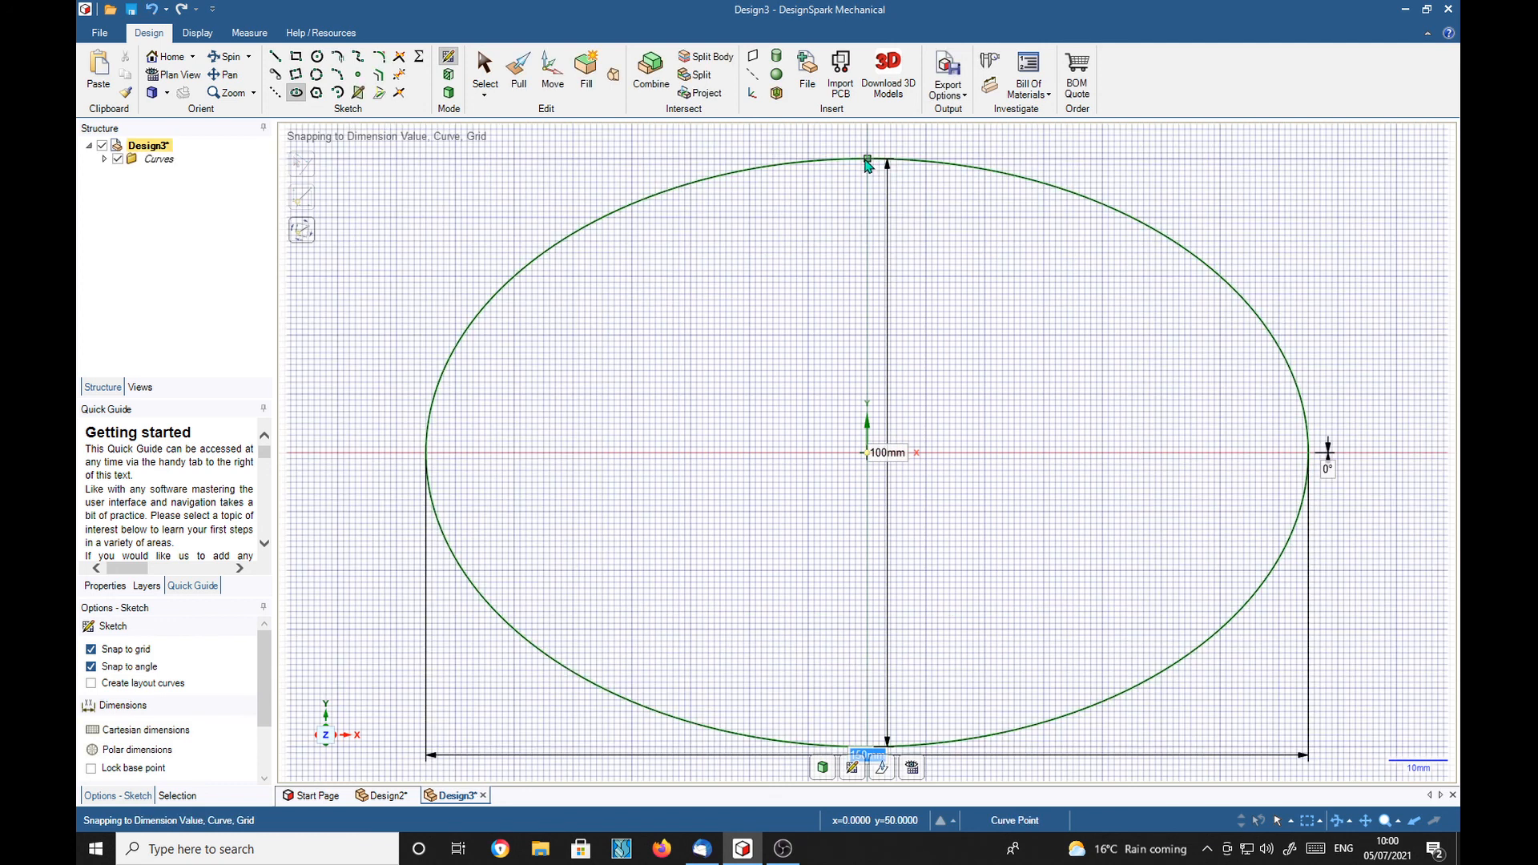
Offset the ellipse inward by about 3 mm to form a parallel inner curve.
left_click(381, 75)
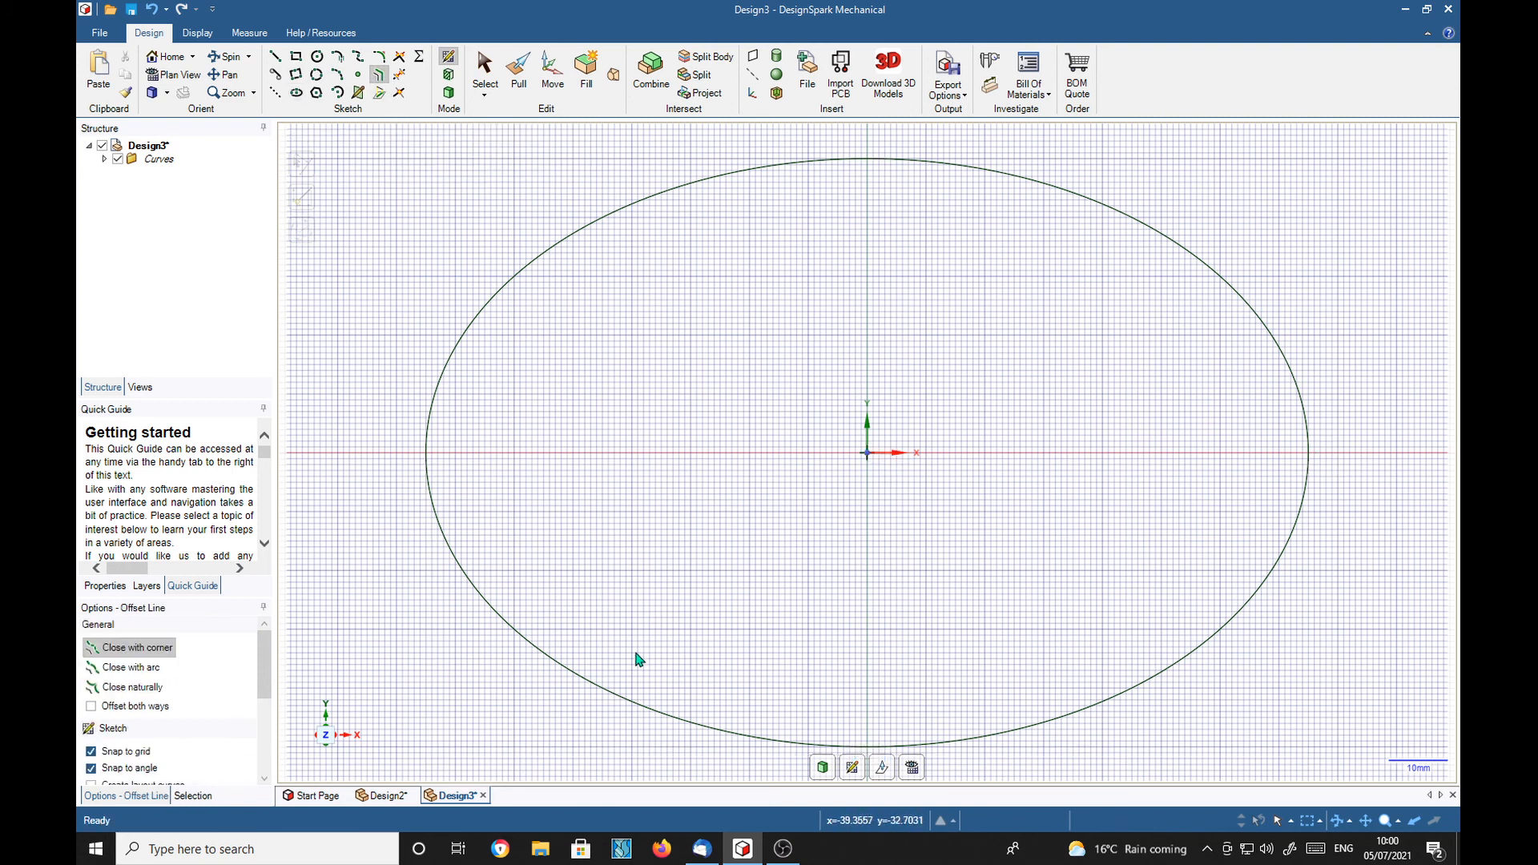
left_click(619, 704)
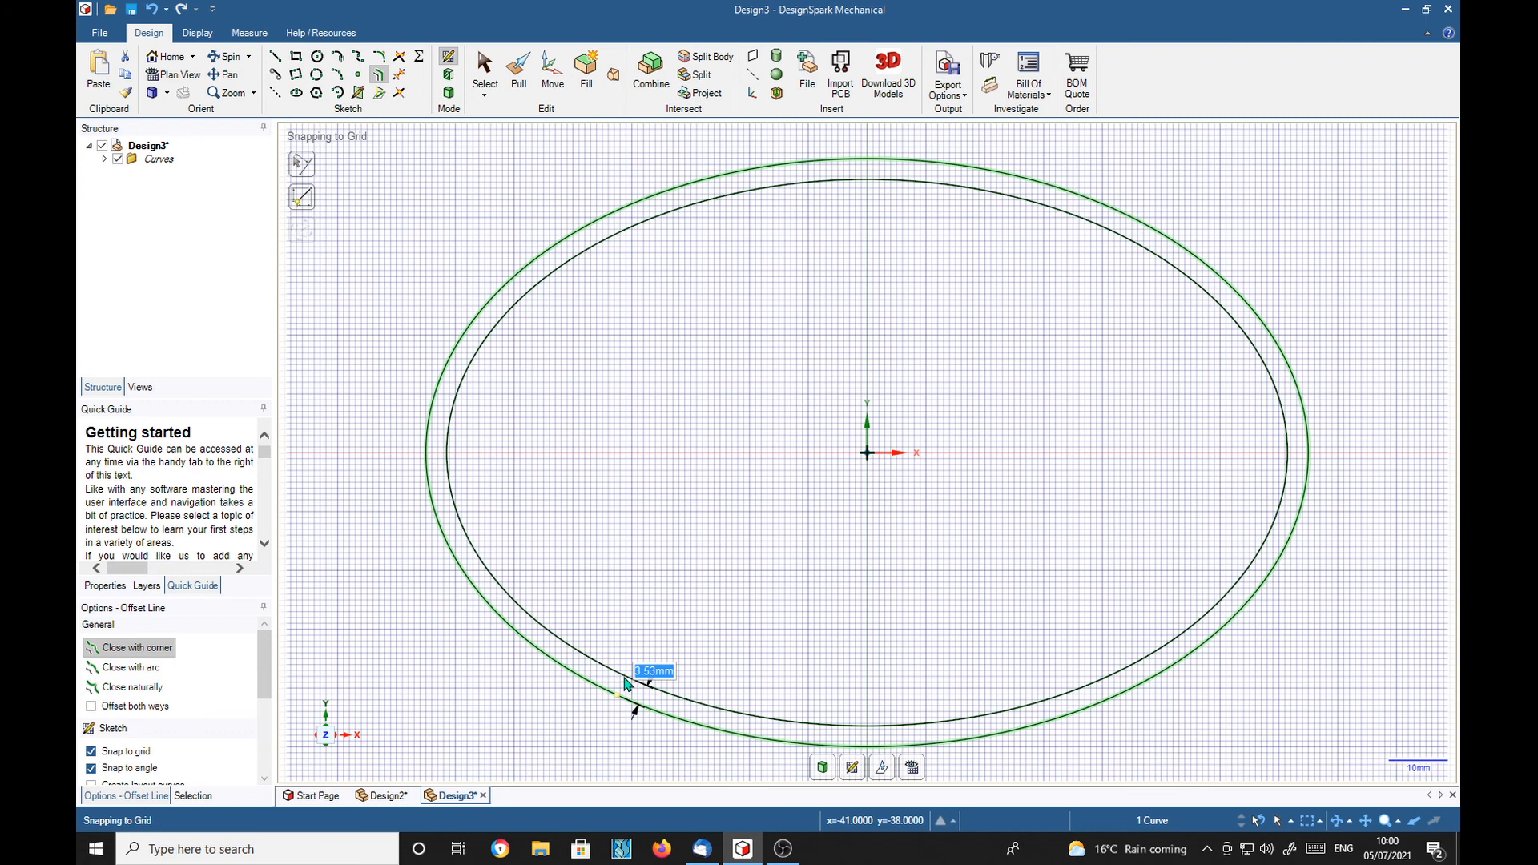
left_click(627, 683)
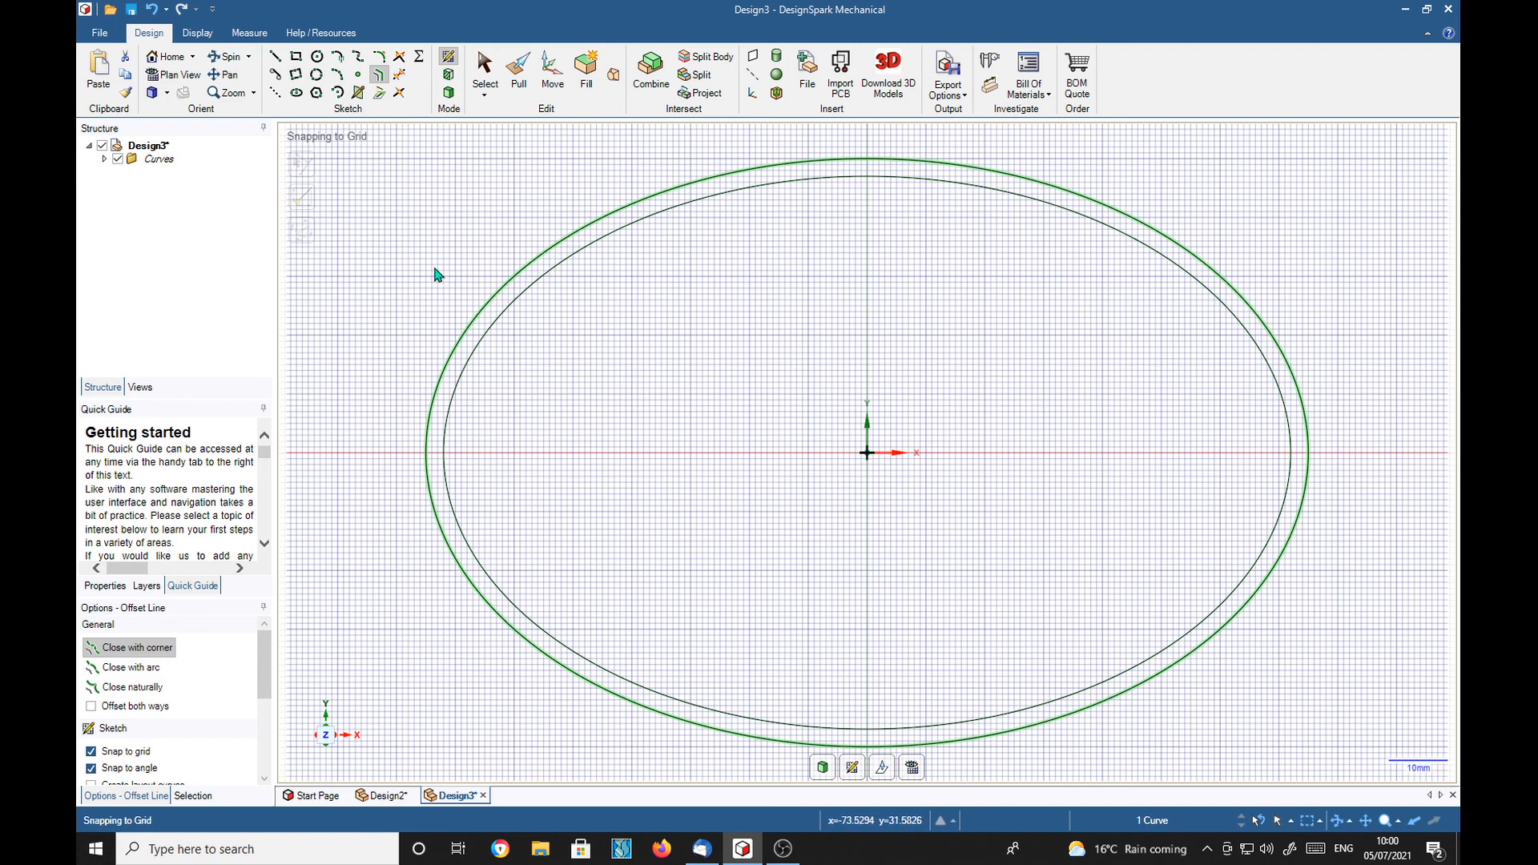
Draw two short lines joining the inner and outer ellipses, one on the upper left side and one at the bottom centre.
left_click(276, 58)
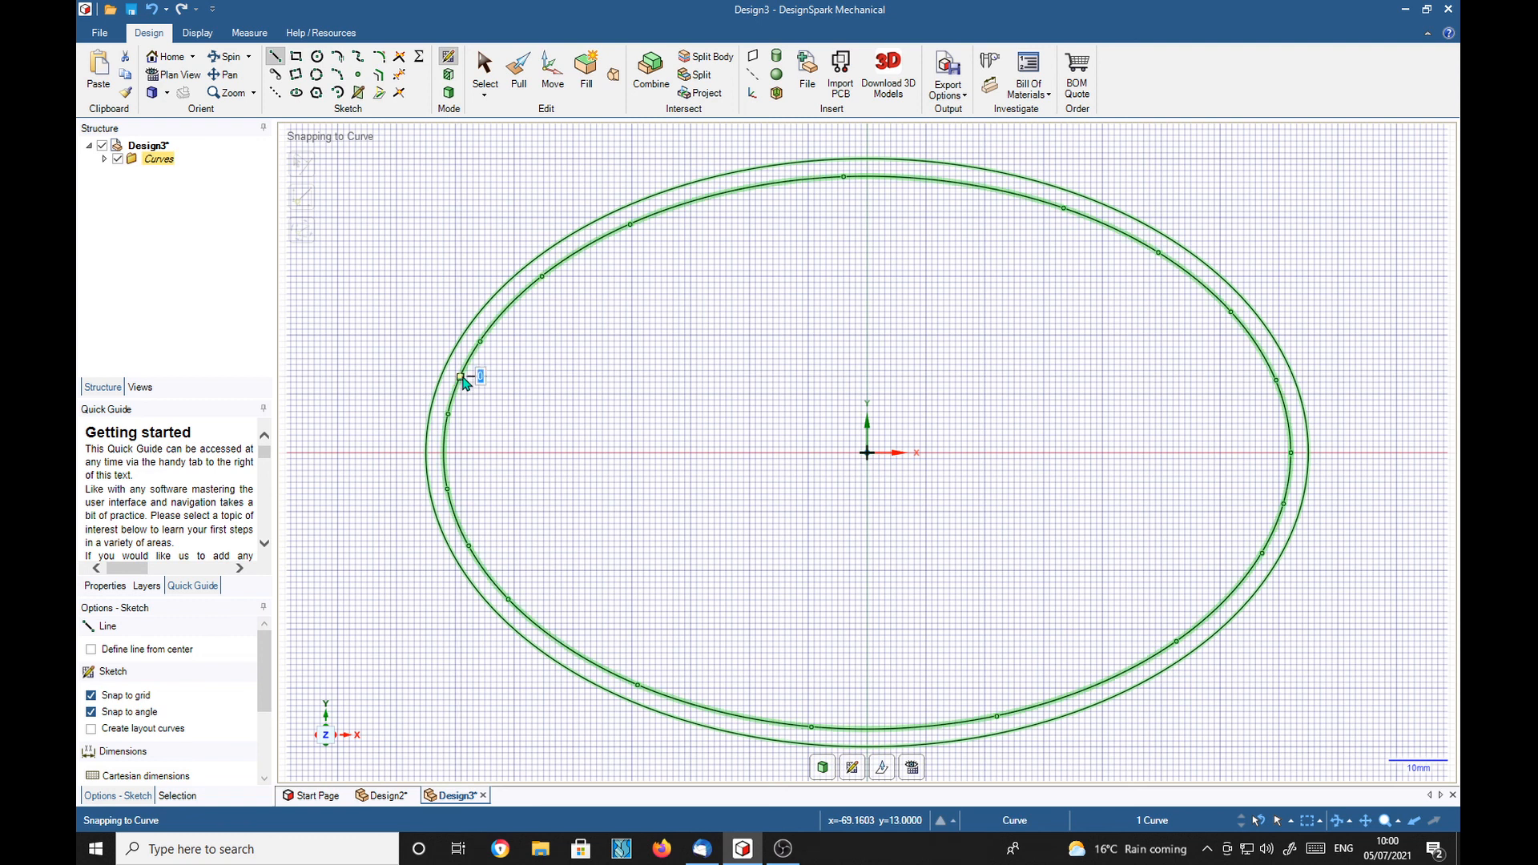
left_click(463, 378)
left_click(453, 375)
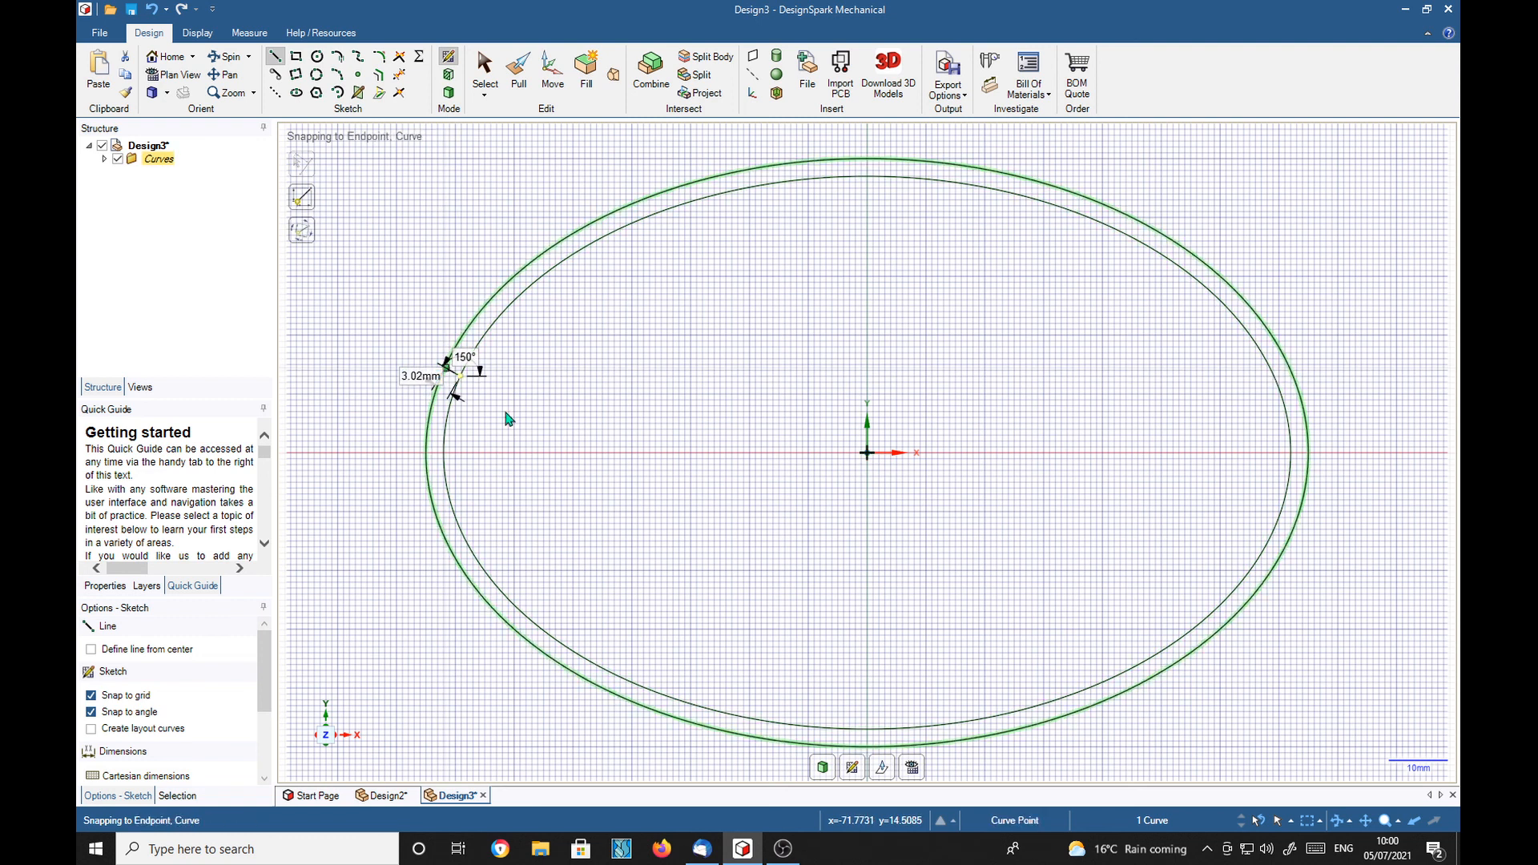
left_click(869, 730)
left_click(869, 746)
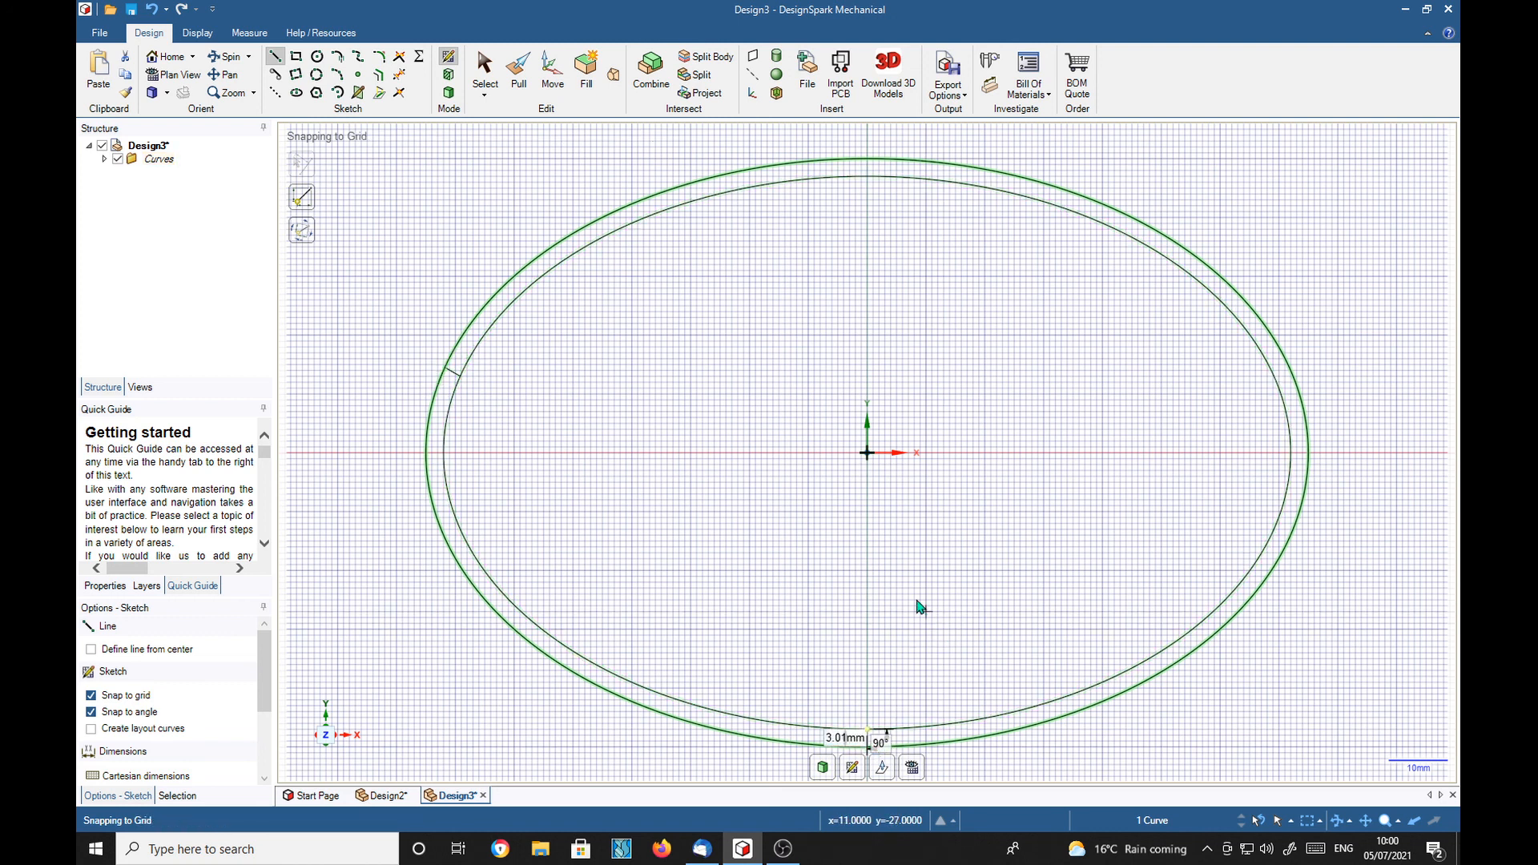
Trim the upper and right portions of both ellipses, leaving the closed lower-left band between the two short lines.
key("t")
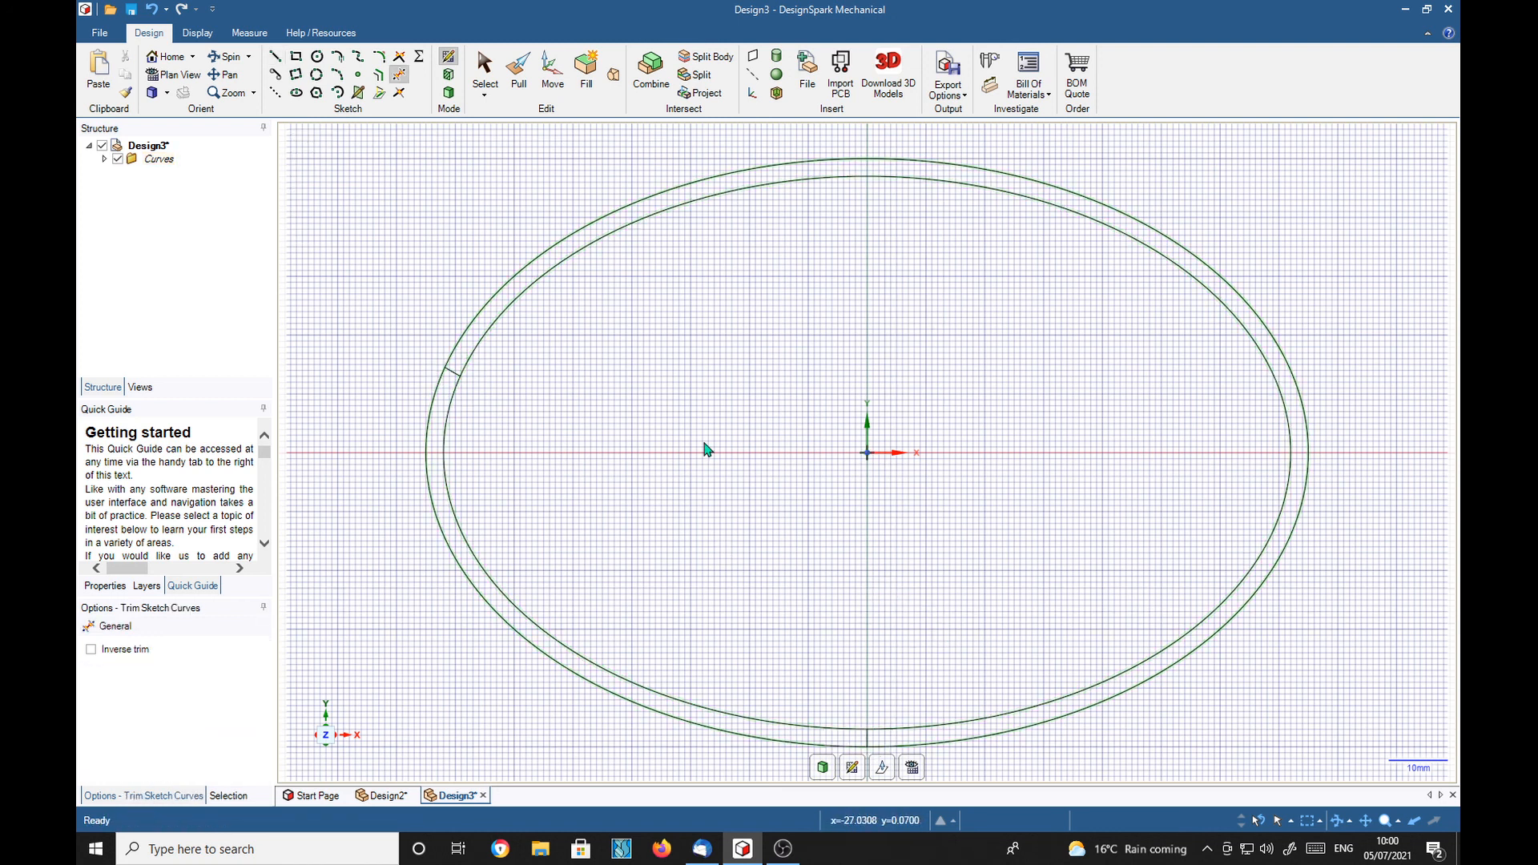
left_click(605, 244)
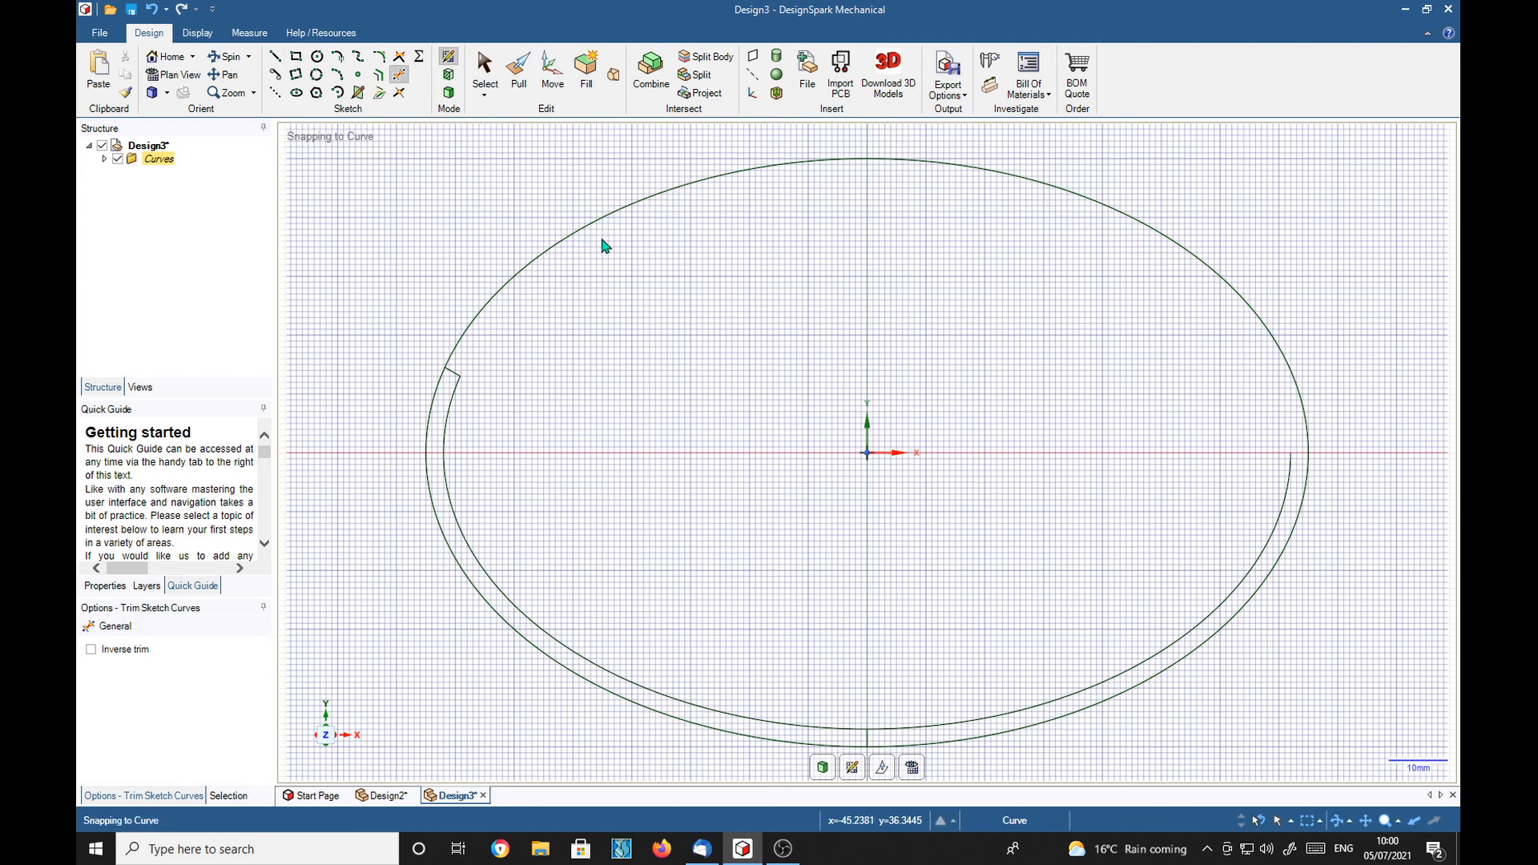
left_click(605, 228)
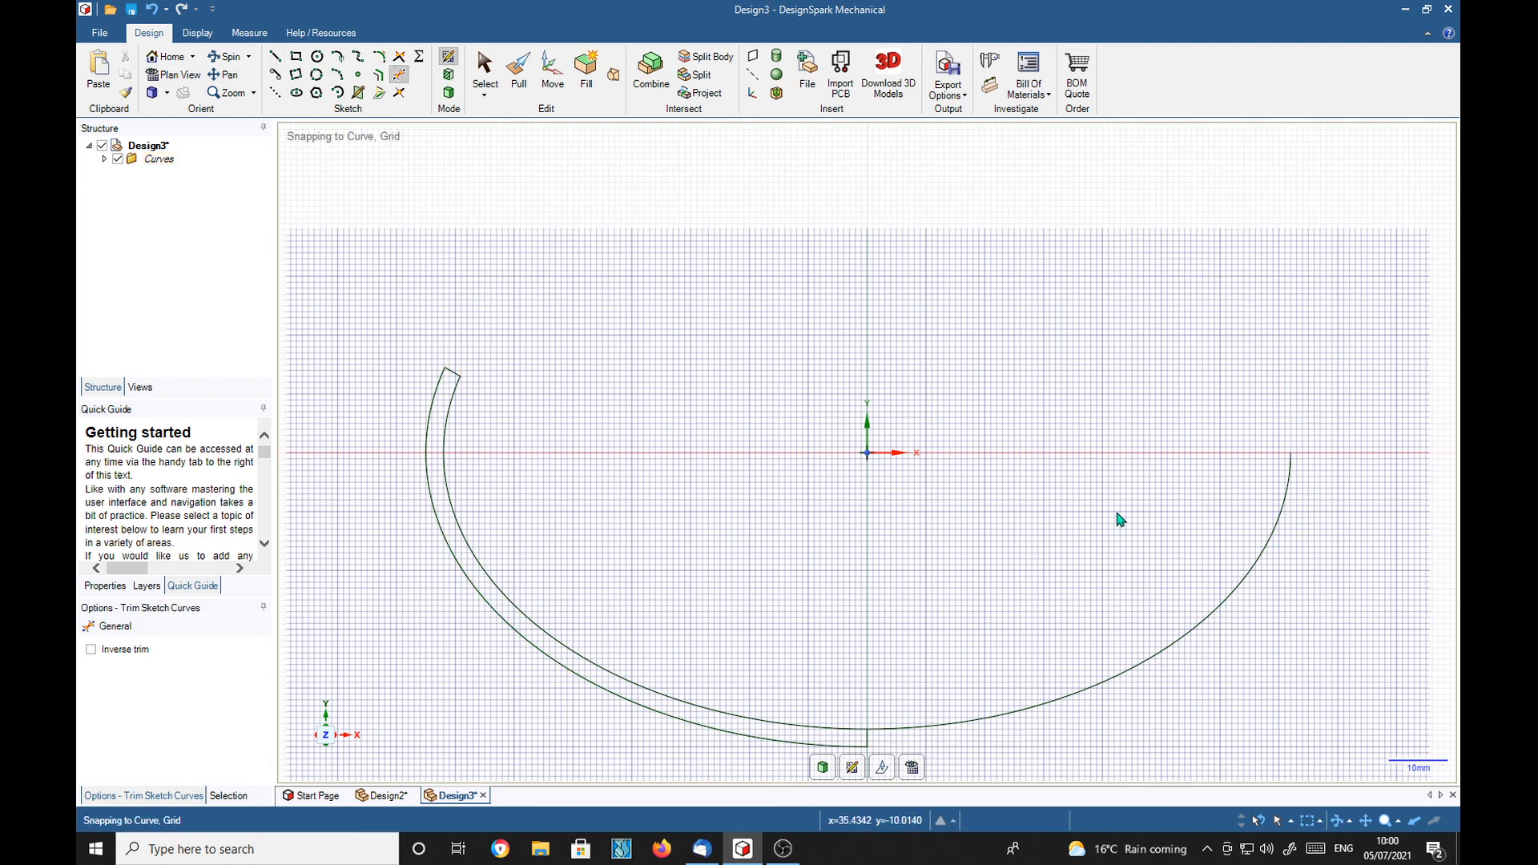
left_click(1210, 613)
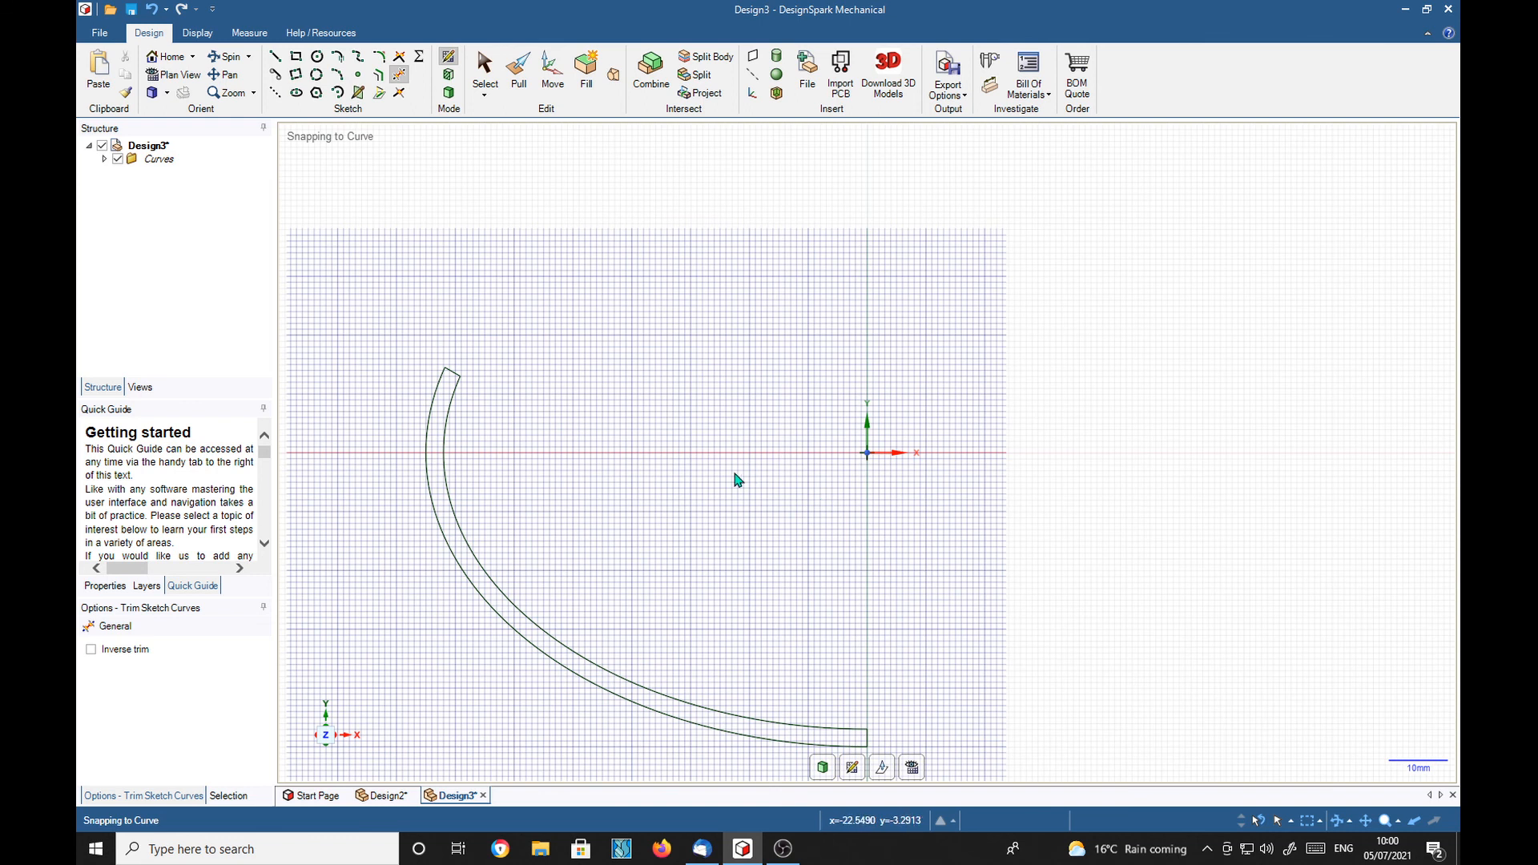
Draw a 2 mm diameter circle just below the band's outer curve, centred about 30 mm left of the vertical axis.
middle_click_drag(694, 612, 819, 370, "shift")
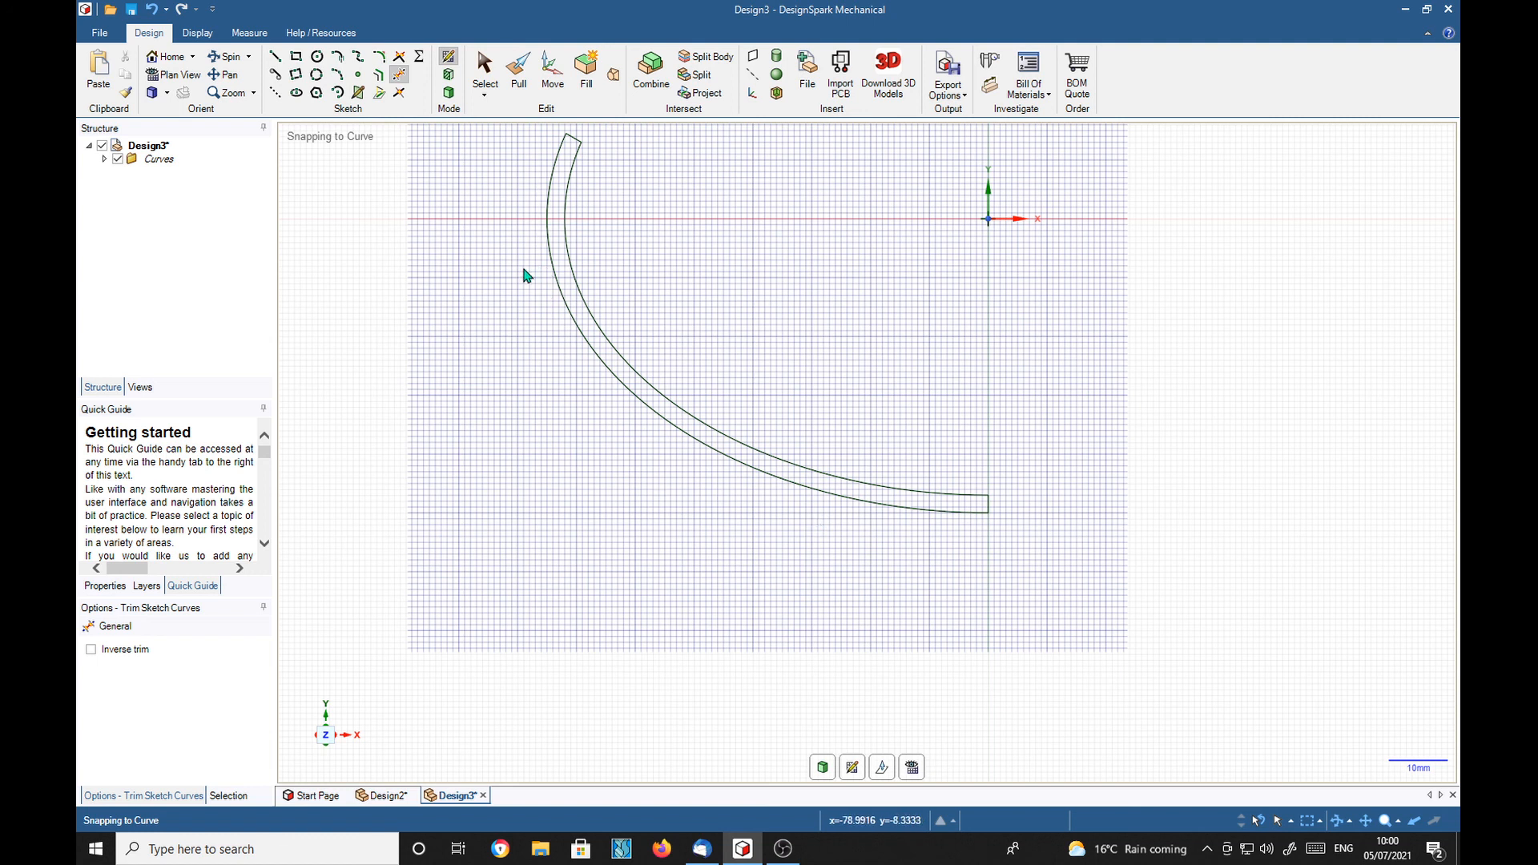
left_click(321, 58)
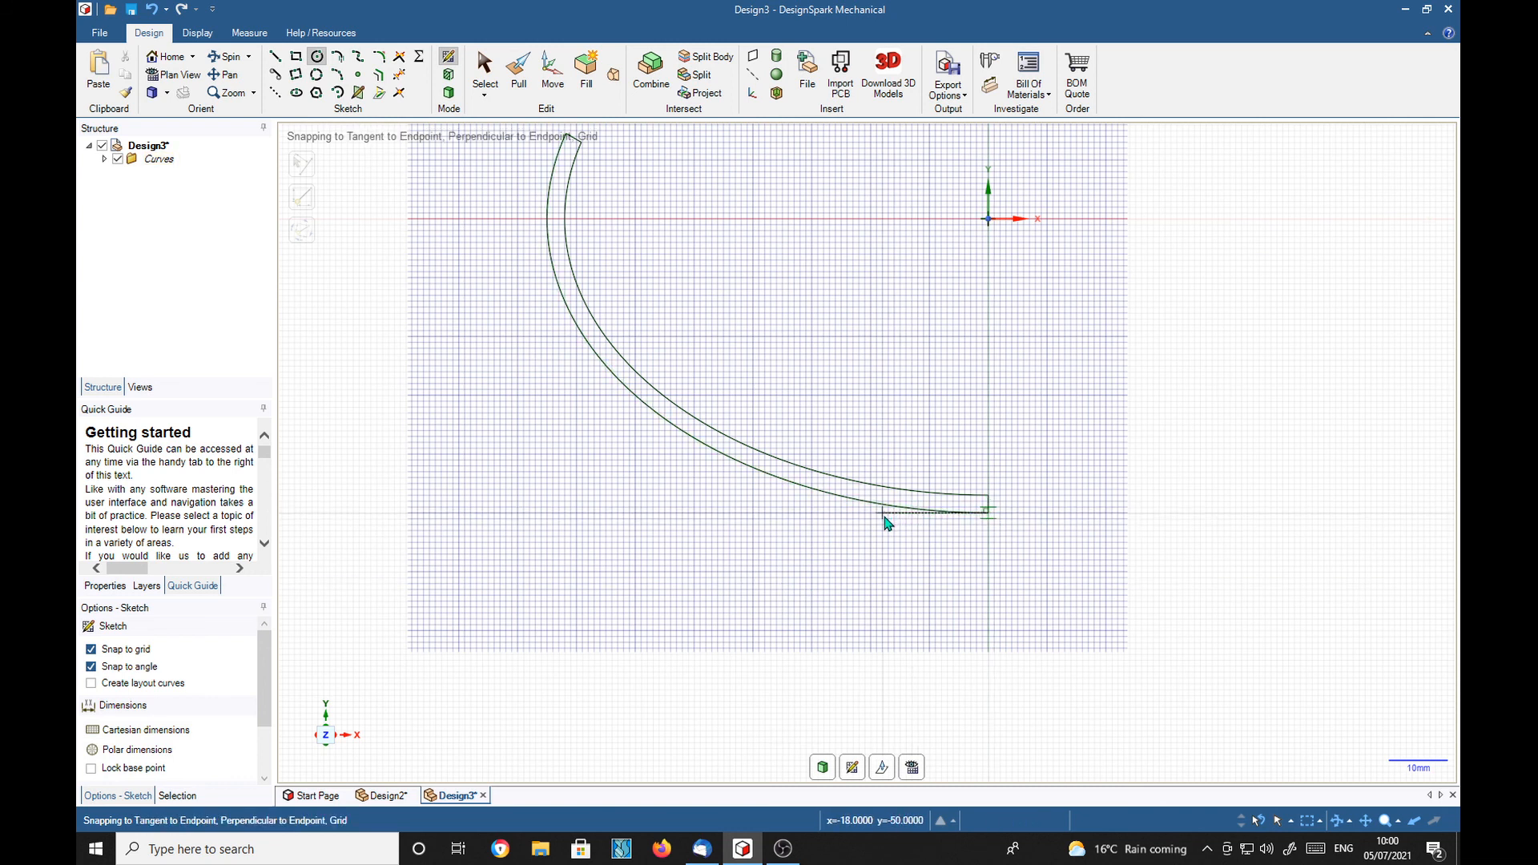
left_click(812, 525)
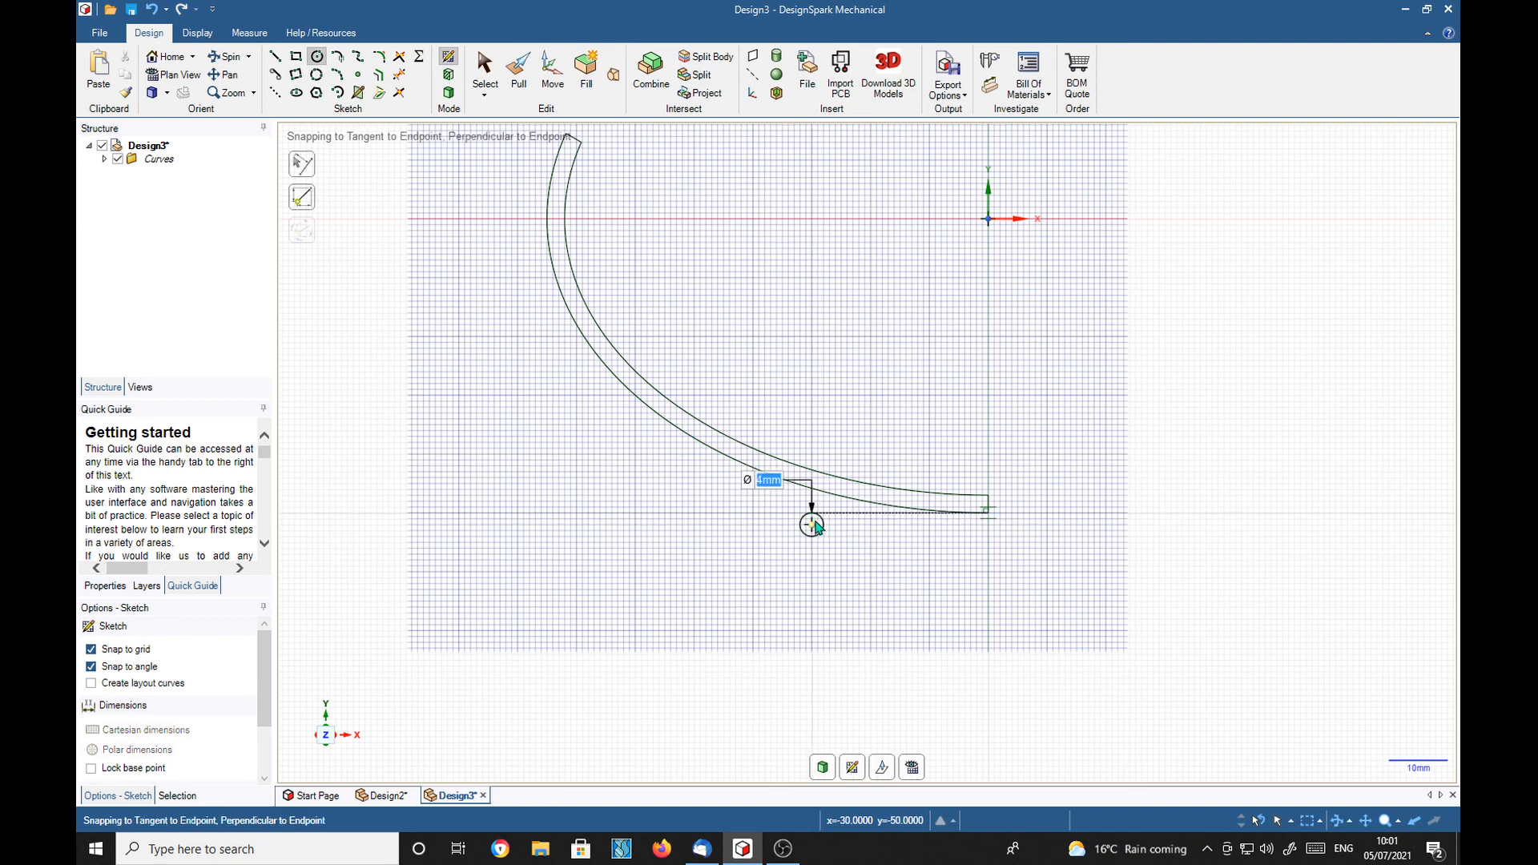
type("2")
key("Return")
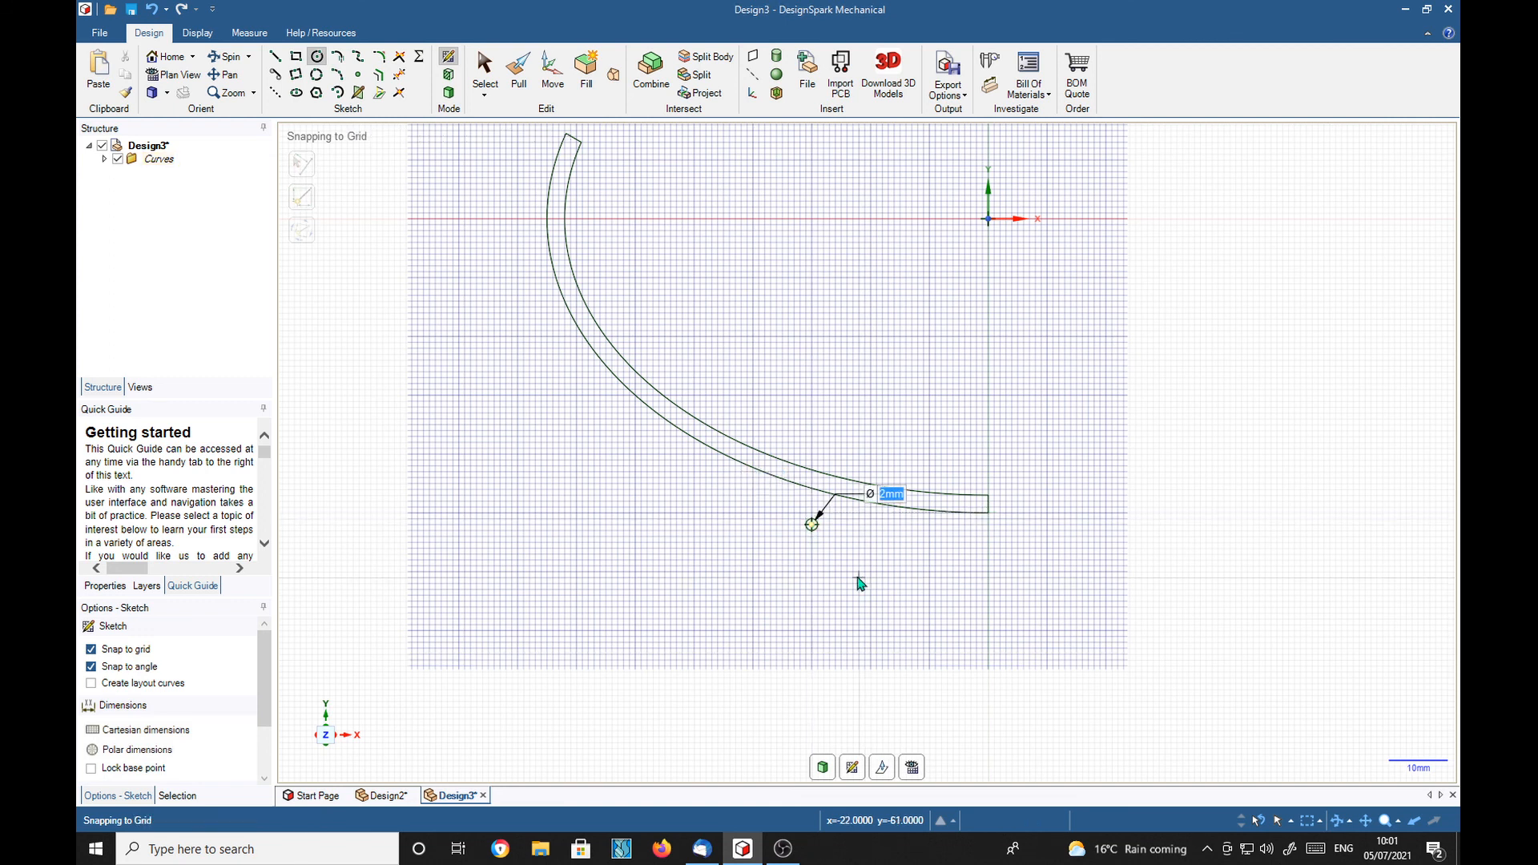
Draw a 14 mm vertical construction line upward from the small circle's centre and set it as the mirror line.
scroll(809, 521, "up", 3)
scroll(788, 490, "up", 3)
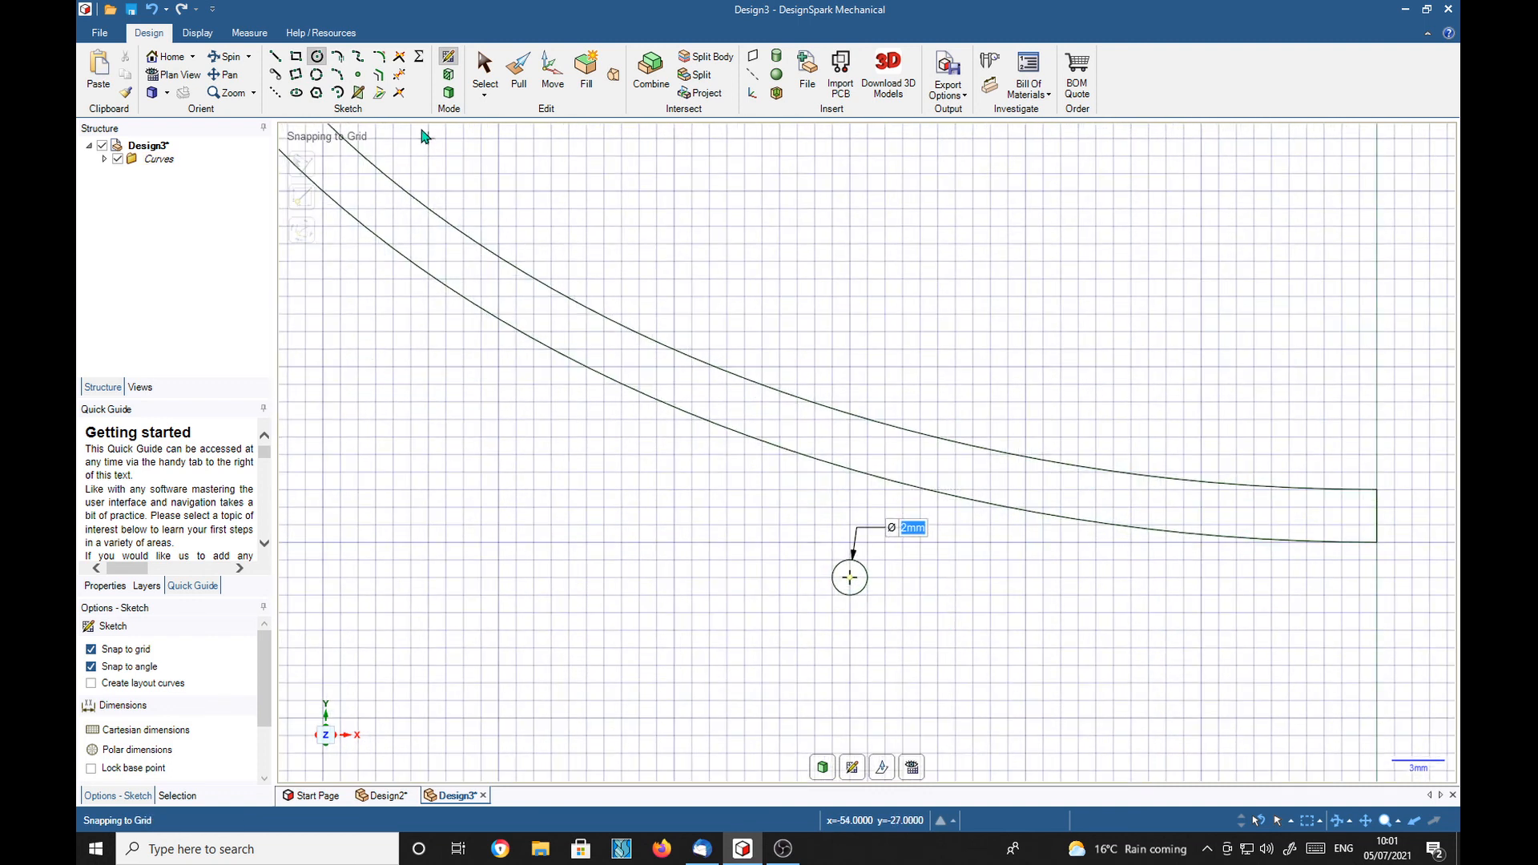
left_click(275, 92)
left_click(850, 578)
left_click(850, 333)
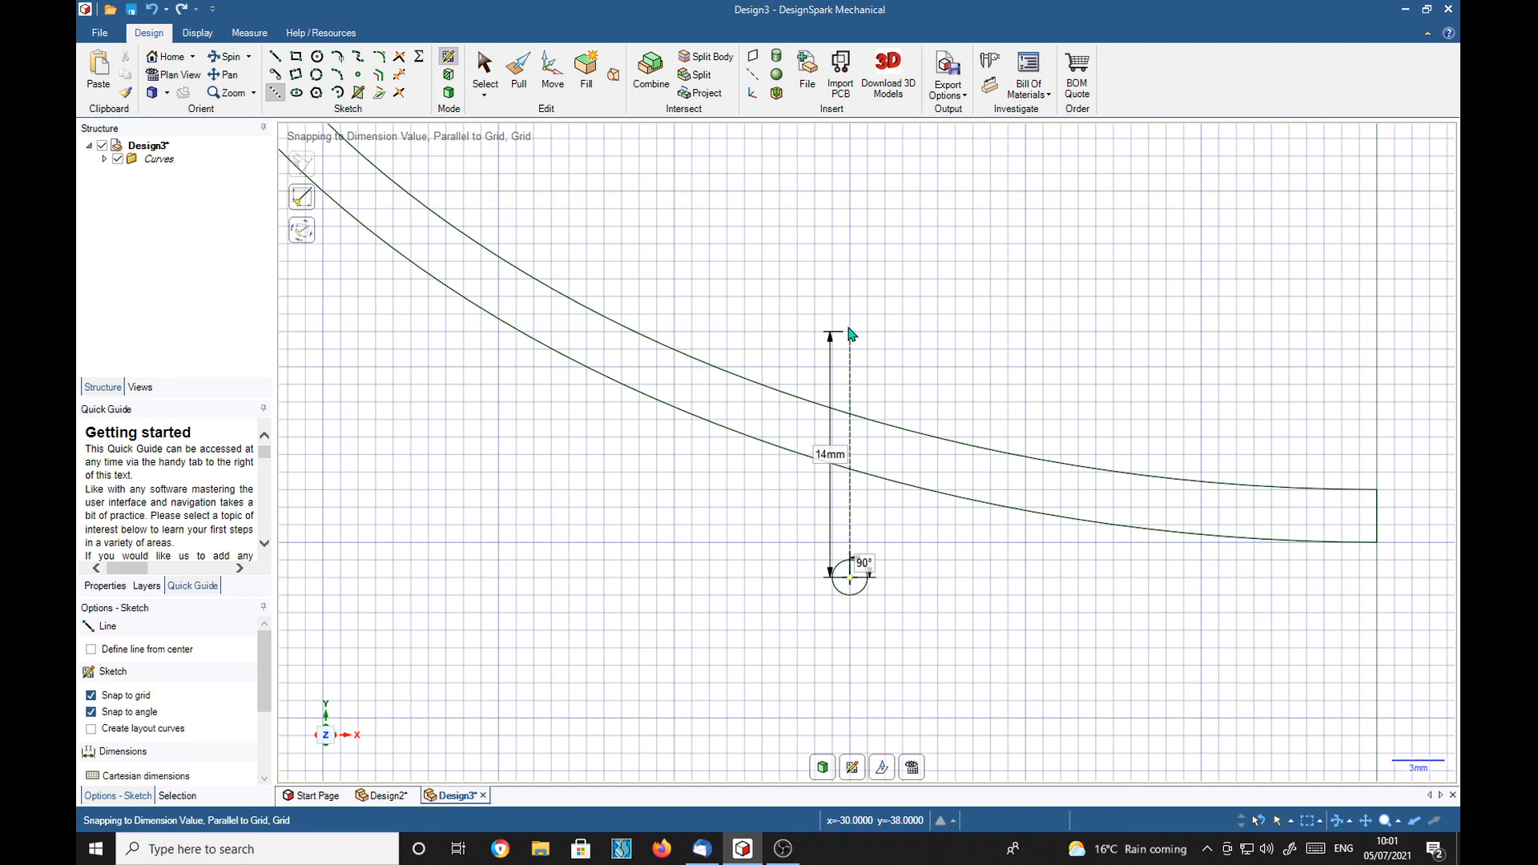
right_click(850, 350)
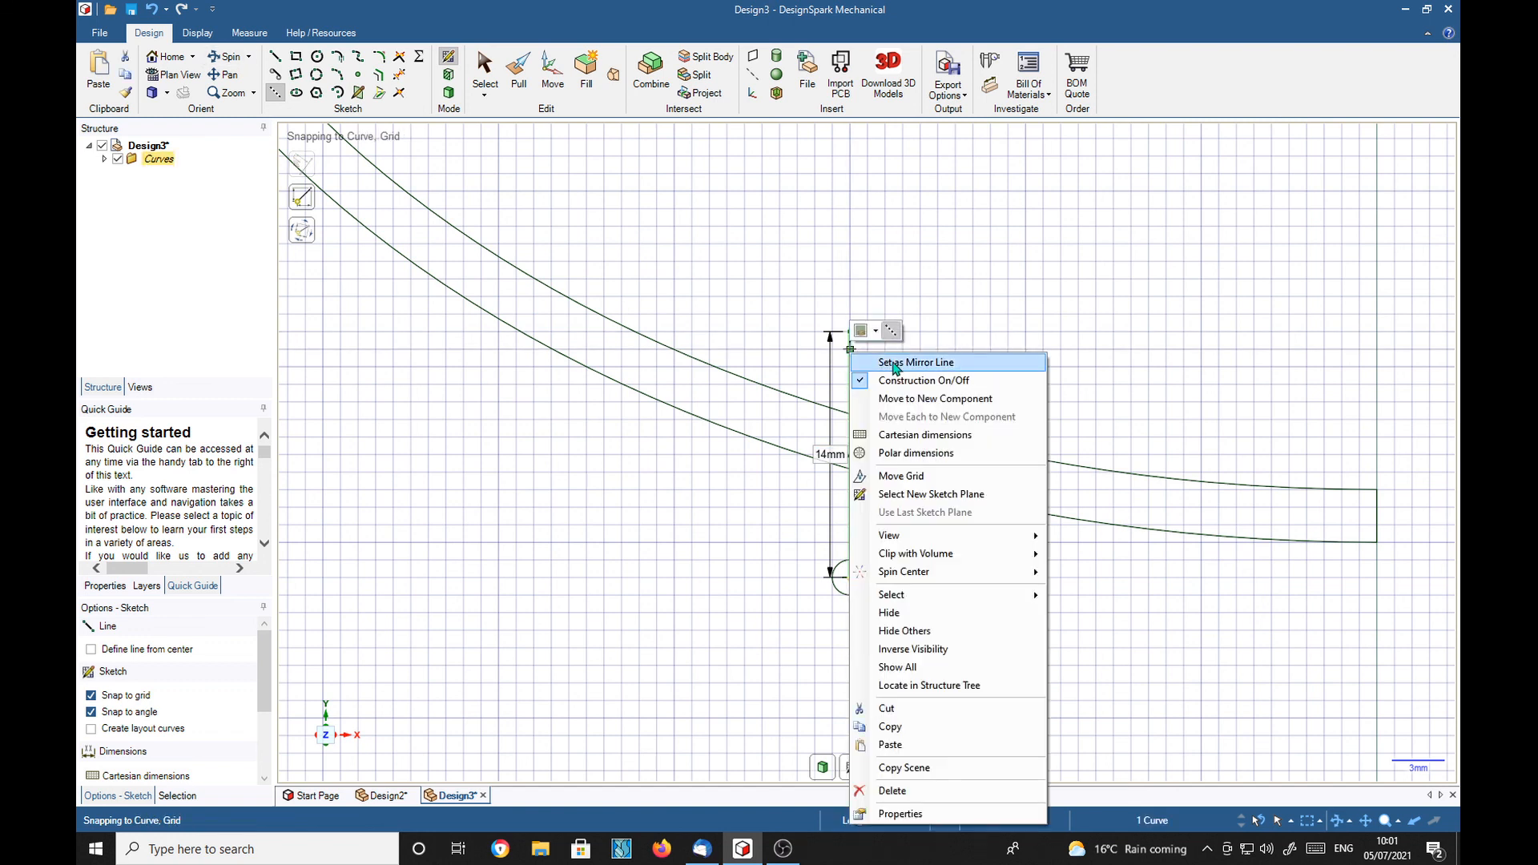
left_click(865, 362)
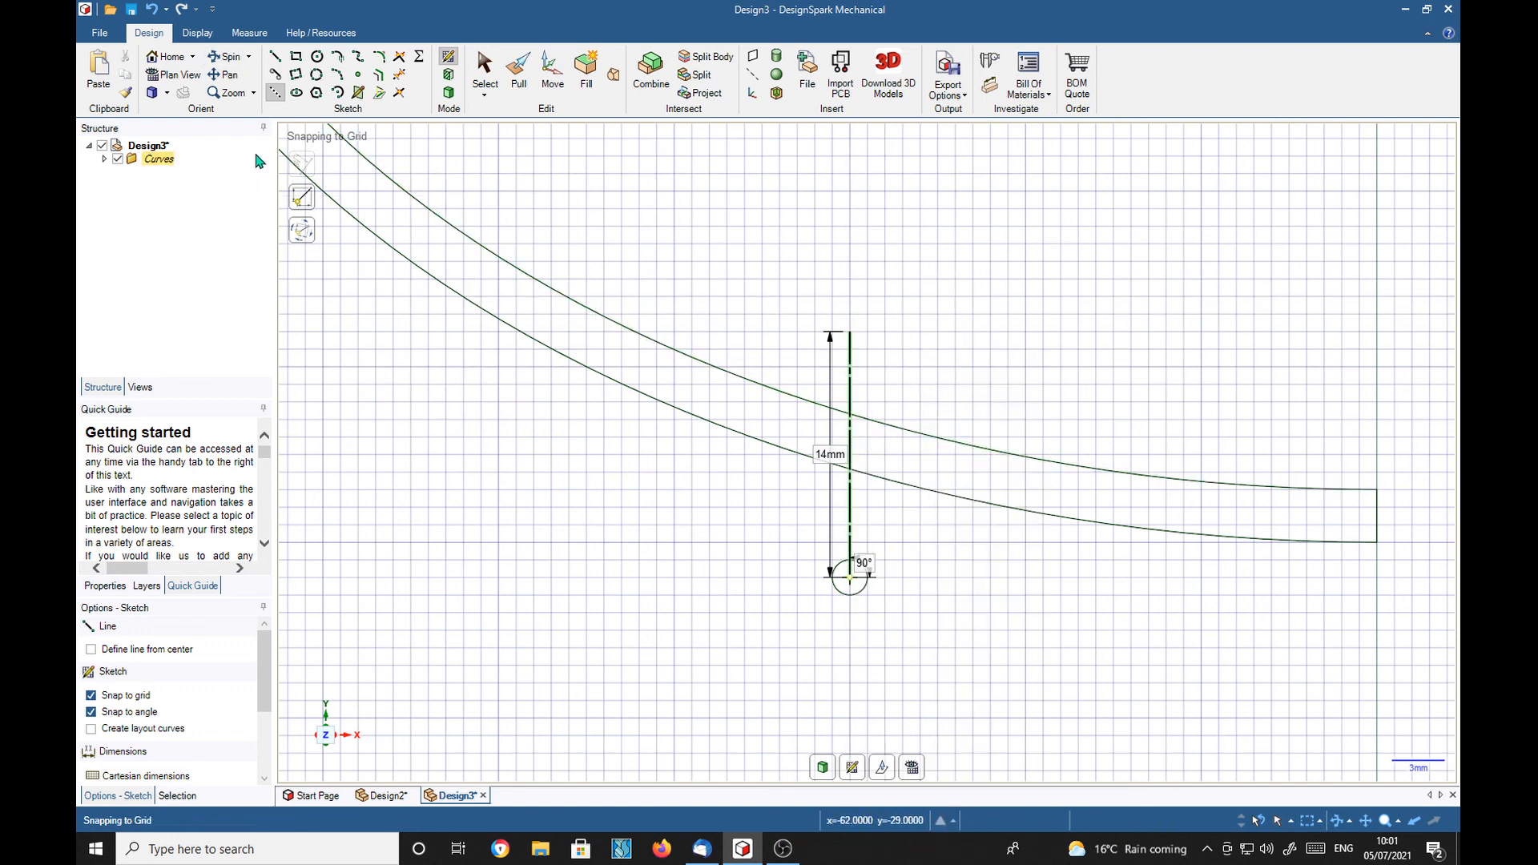
Draw mirrored tangent lines about 9.4 mm long from both sides of the small circle, flaring upward into the band.
left_click(275, 56)
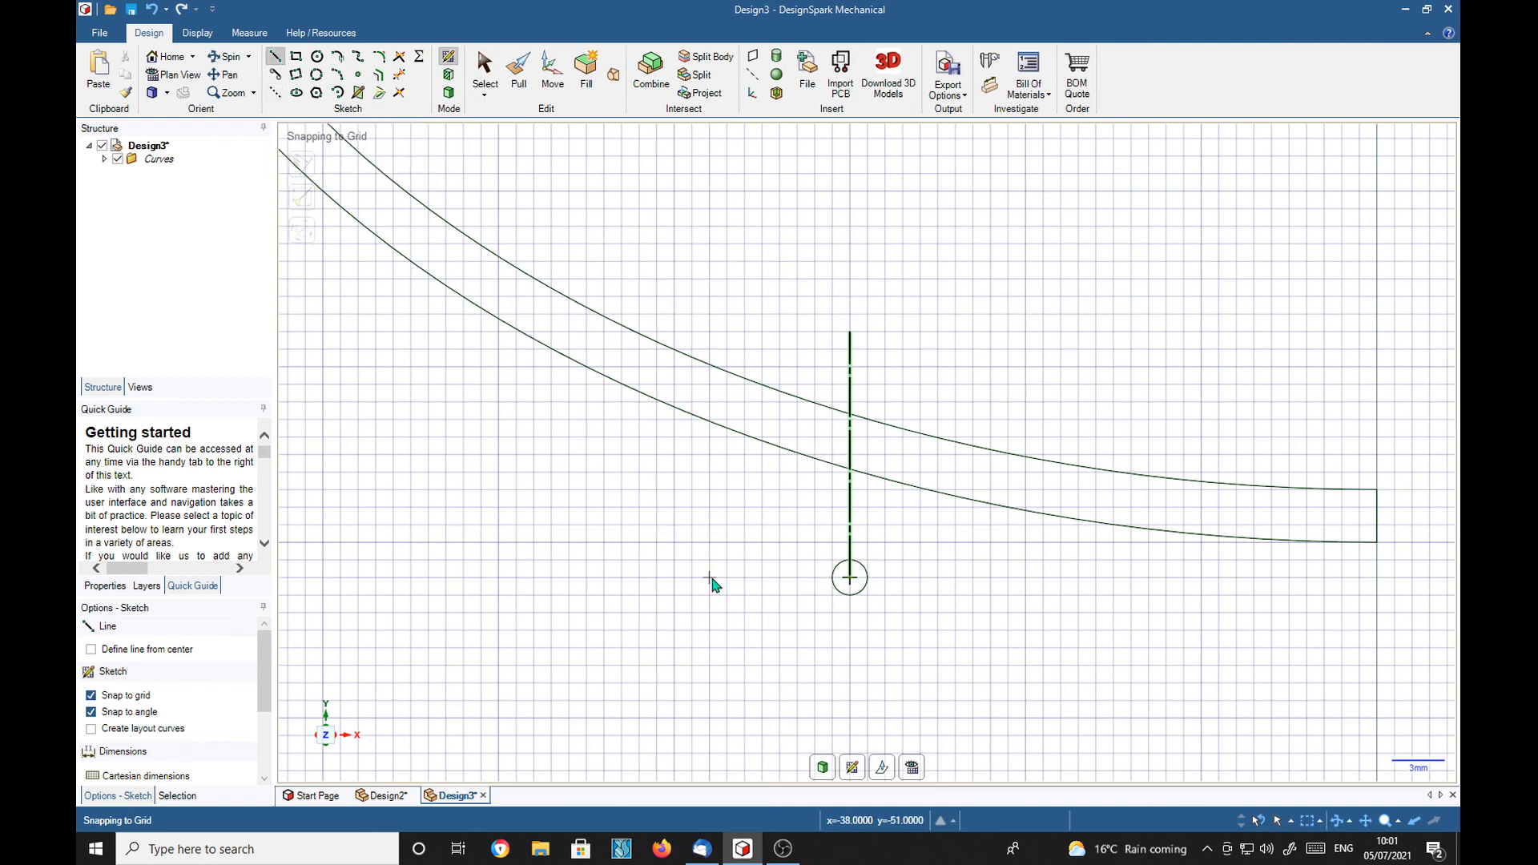
left_click(276, 77)
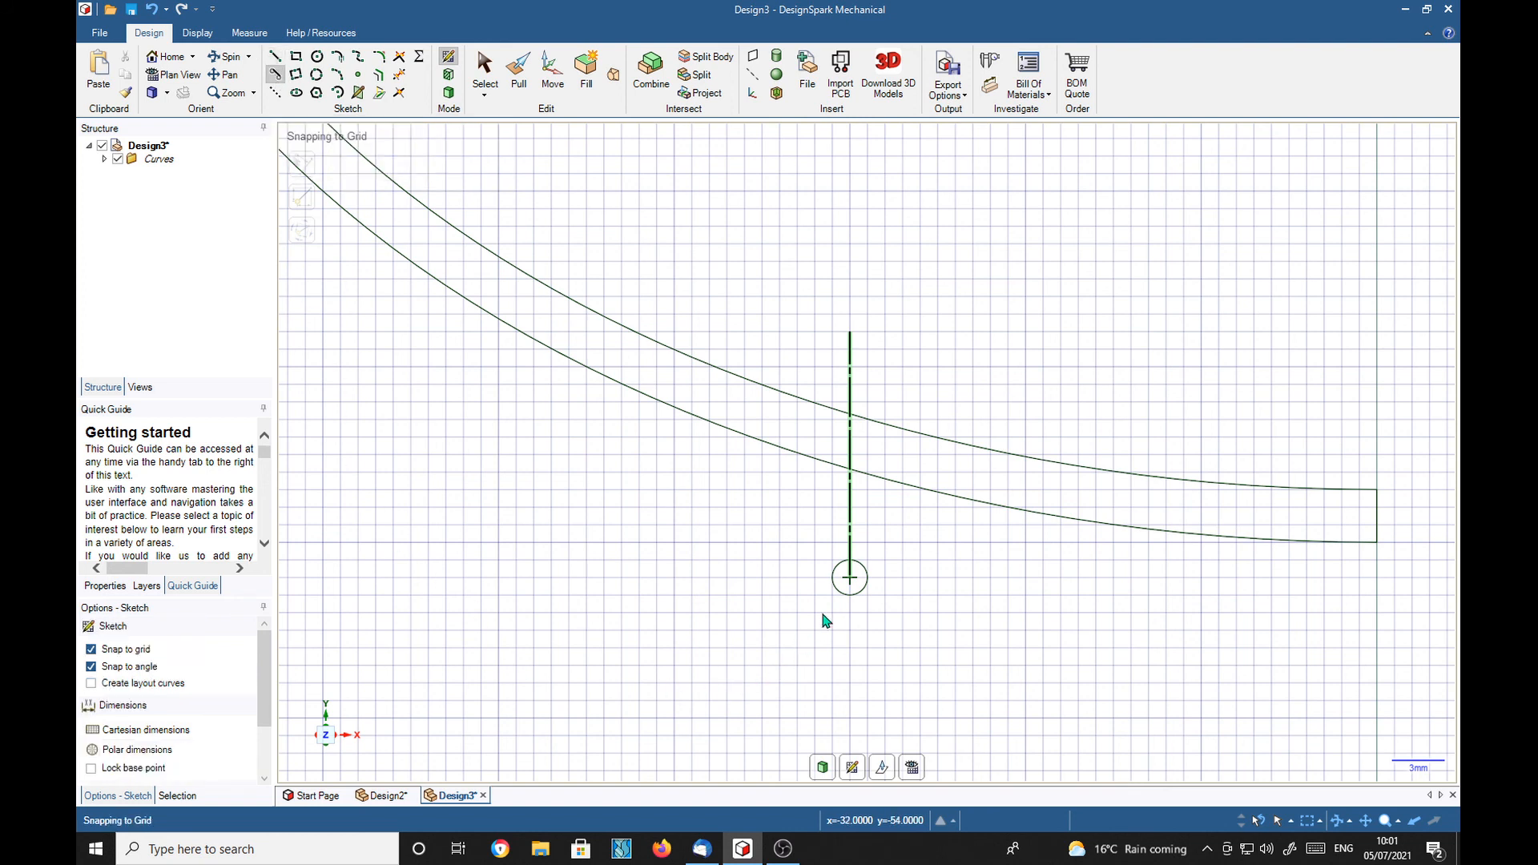
left_click(835, 587)
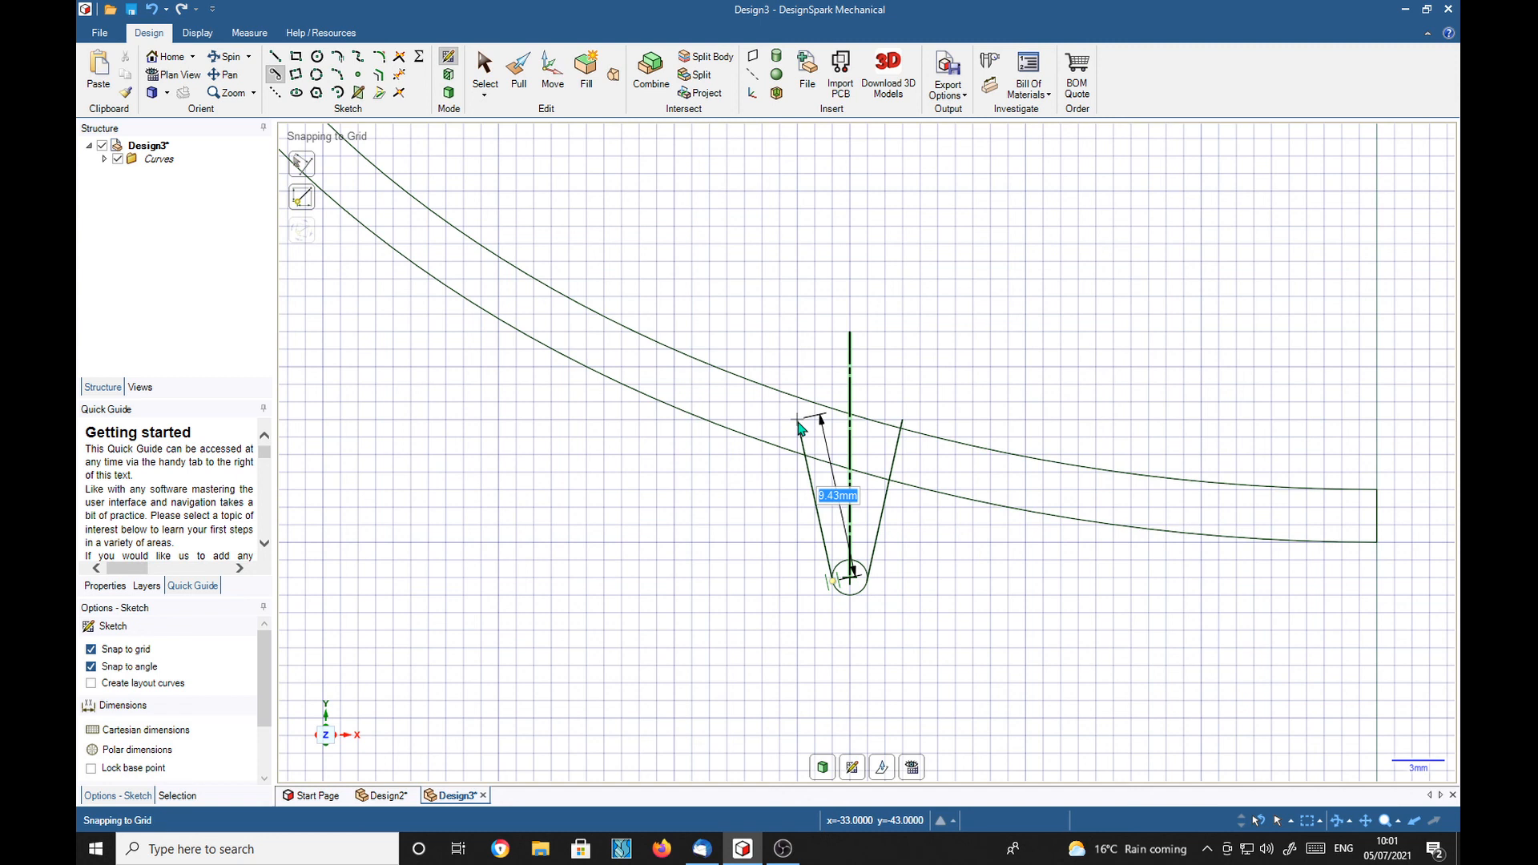
key("Tab")
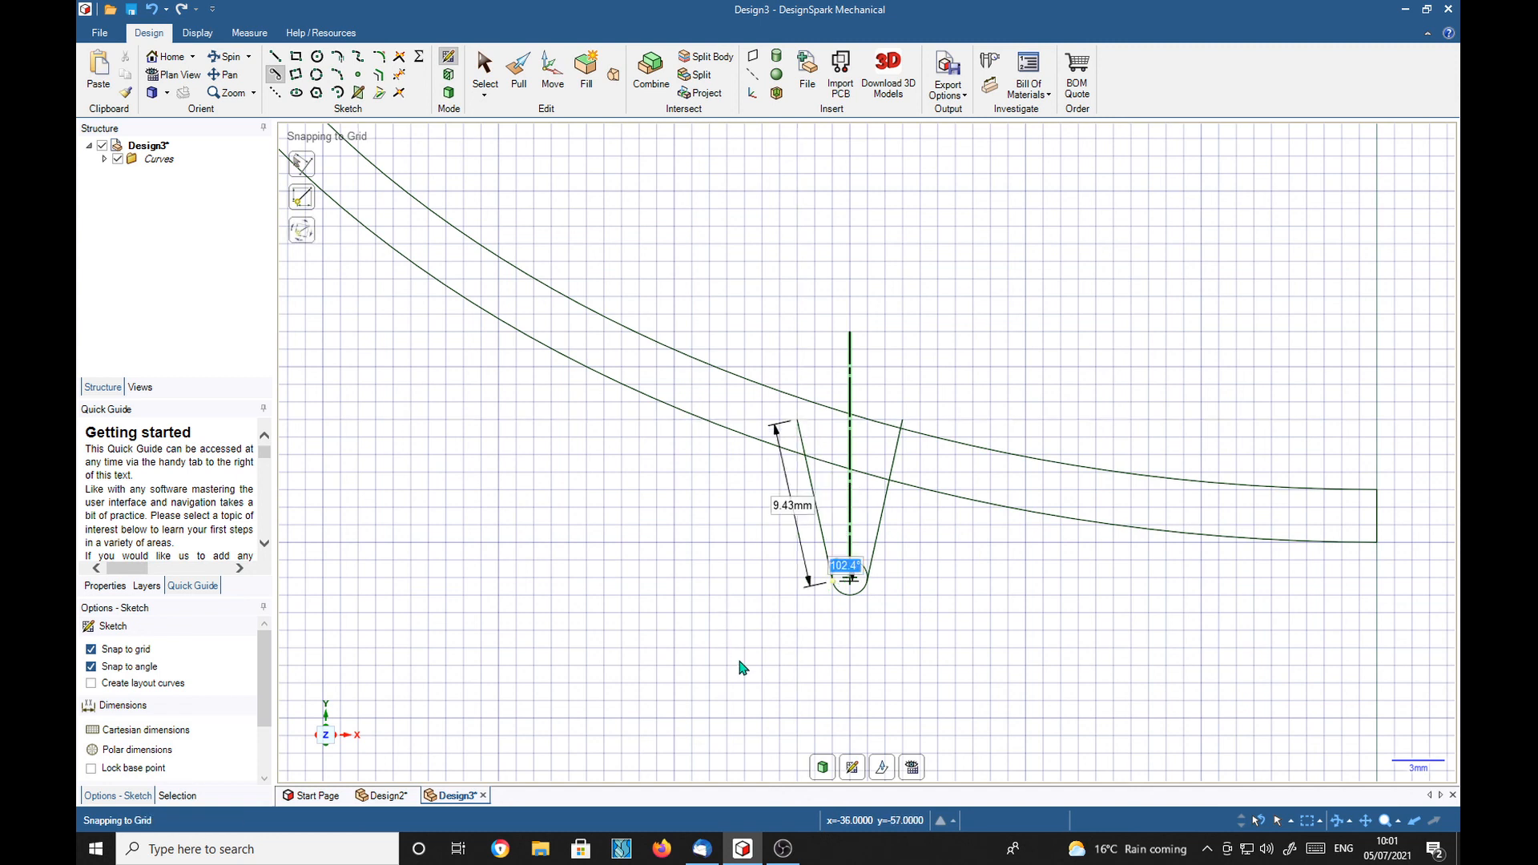
Delete the vertical mirror line above the small circle.
right_click(859, 377)
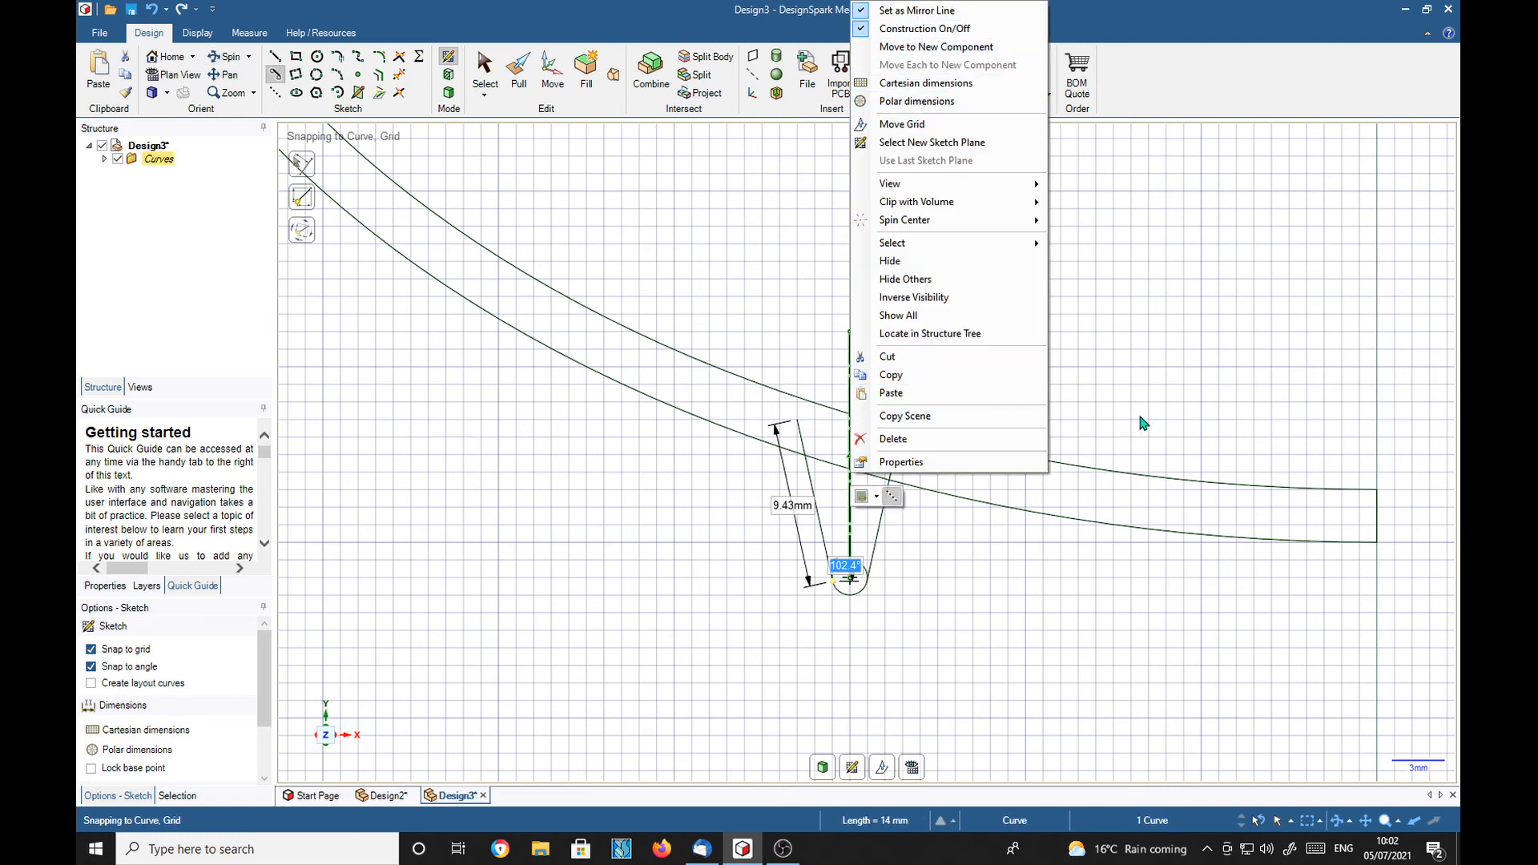
left_click(1163, 403)
key("Delete")
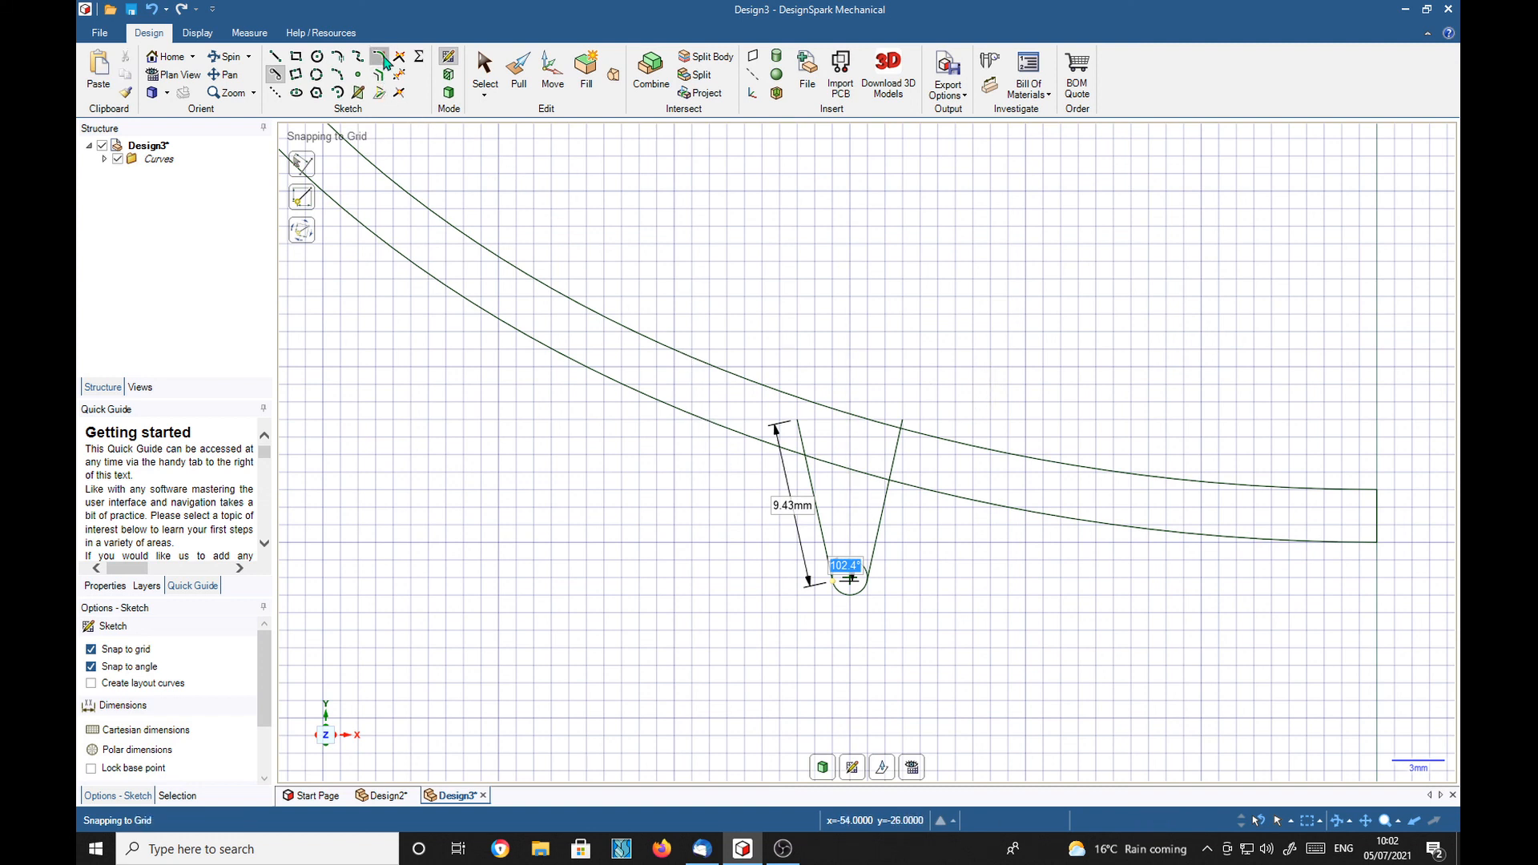
Round the corners between the foot's sides and the outer curve, with radii of about 2.7 mm on the left and 1.8 mm on the right.
left_click(381, 57)
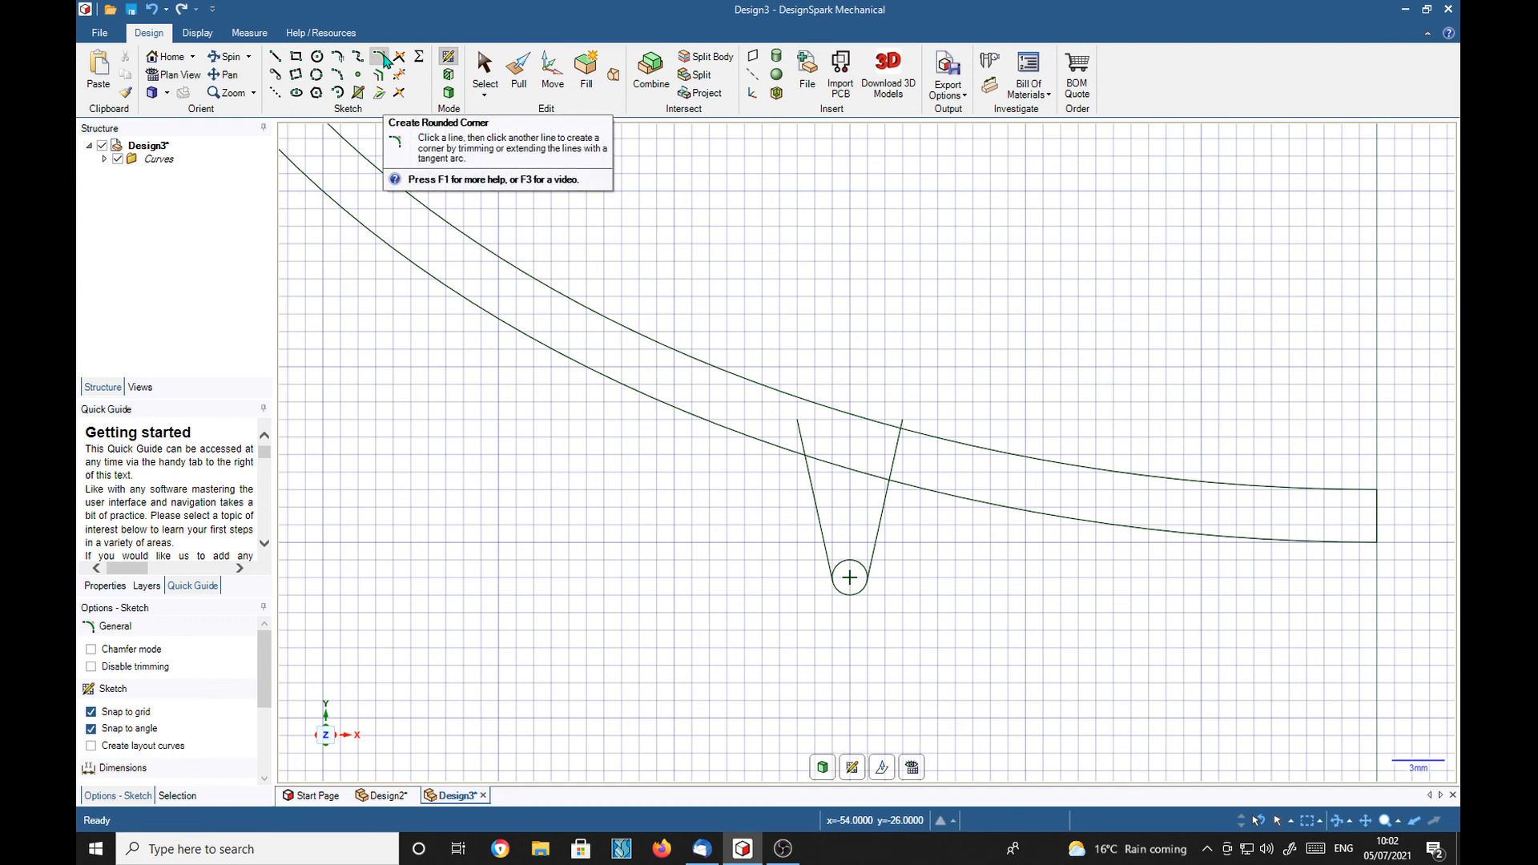
left_click(818, 503)
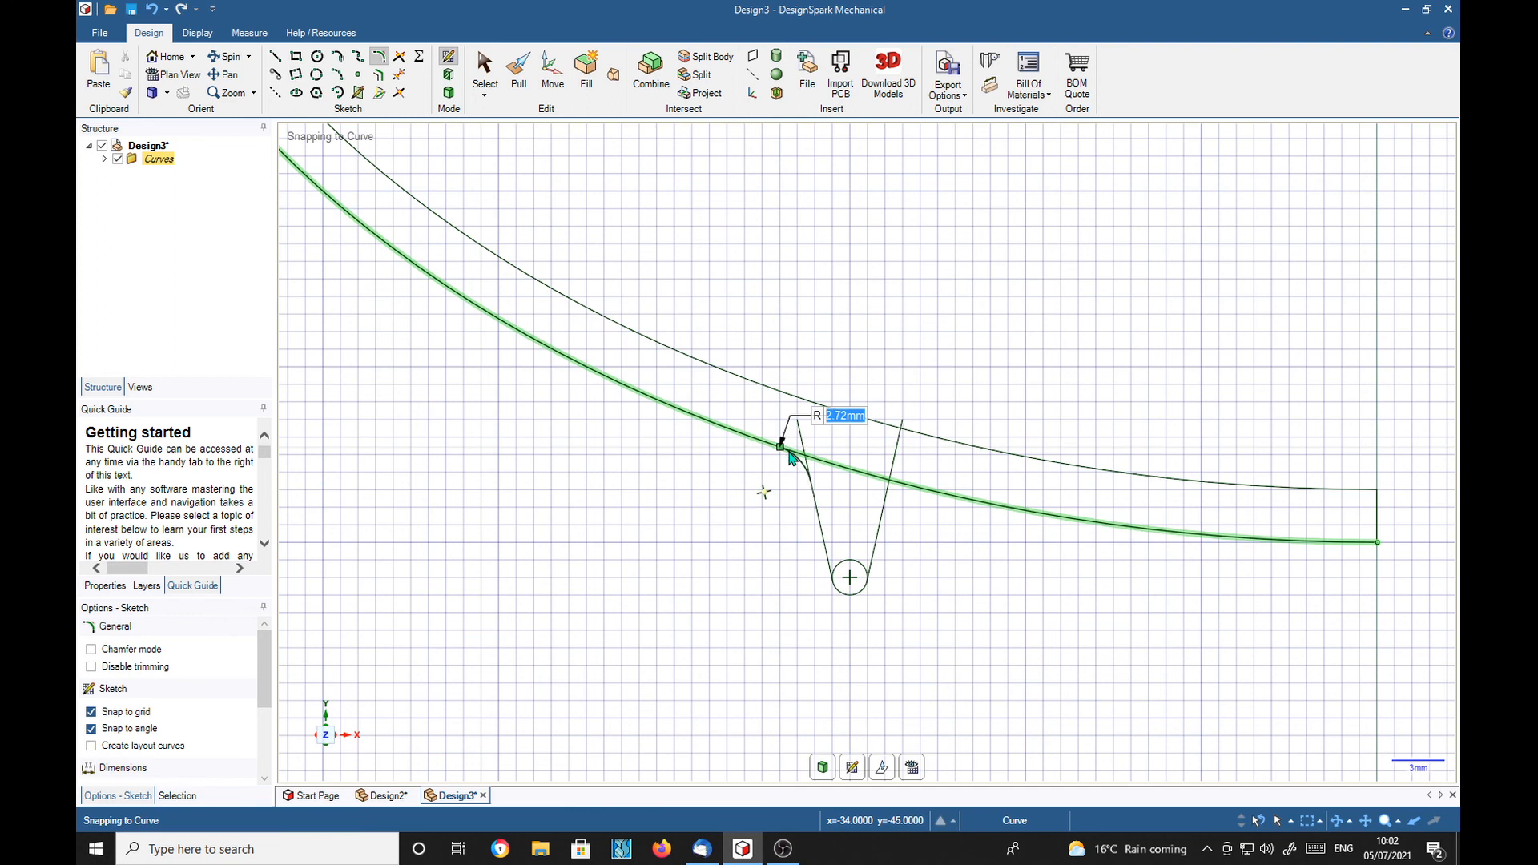
left_click(790, 456)
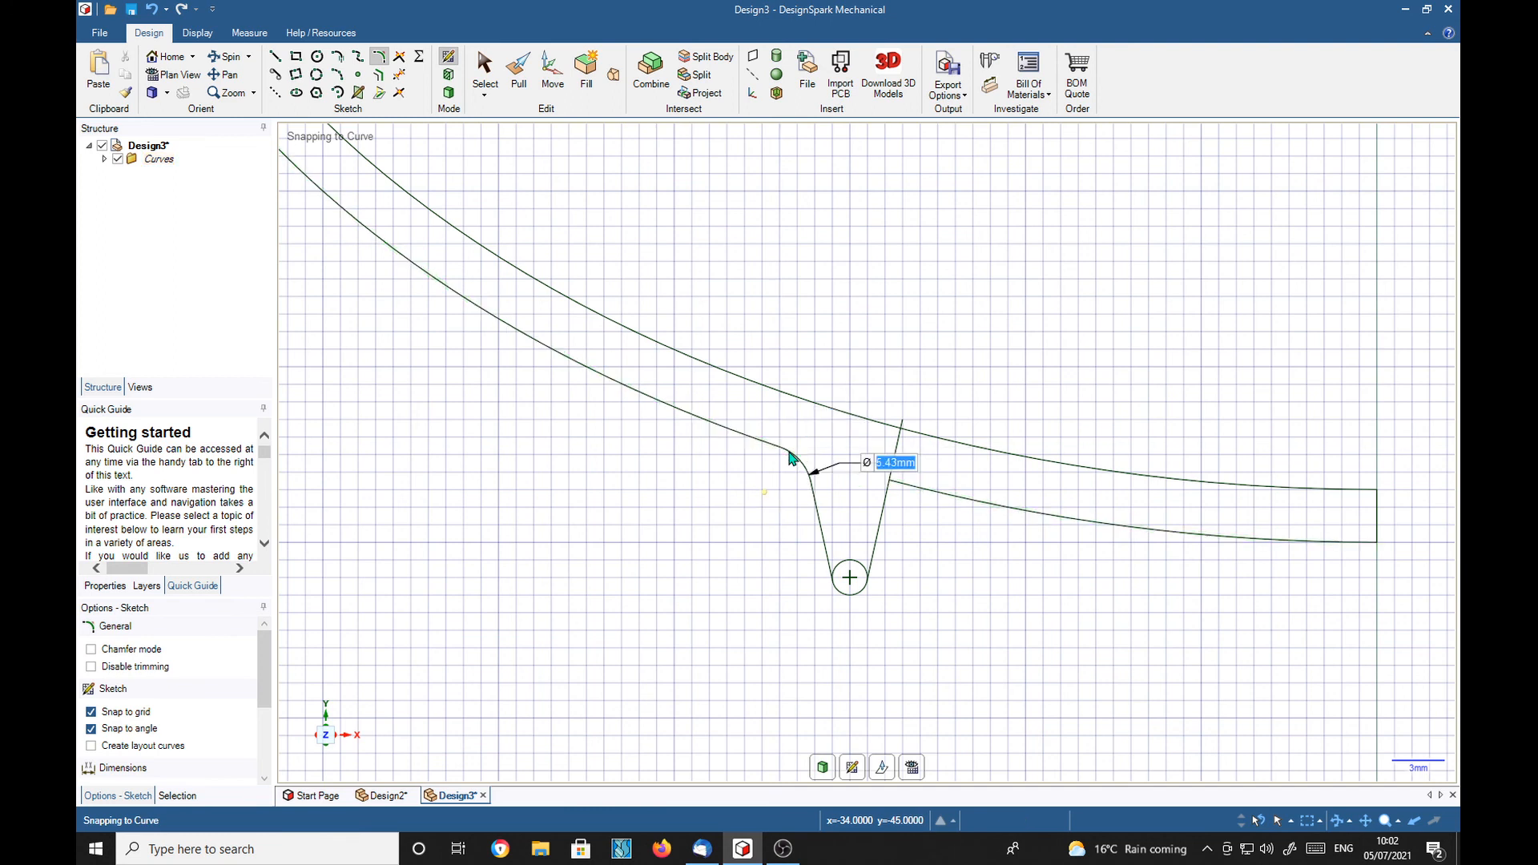
left_click(881, 525)
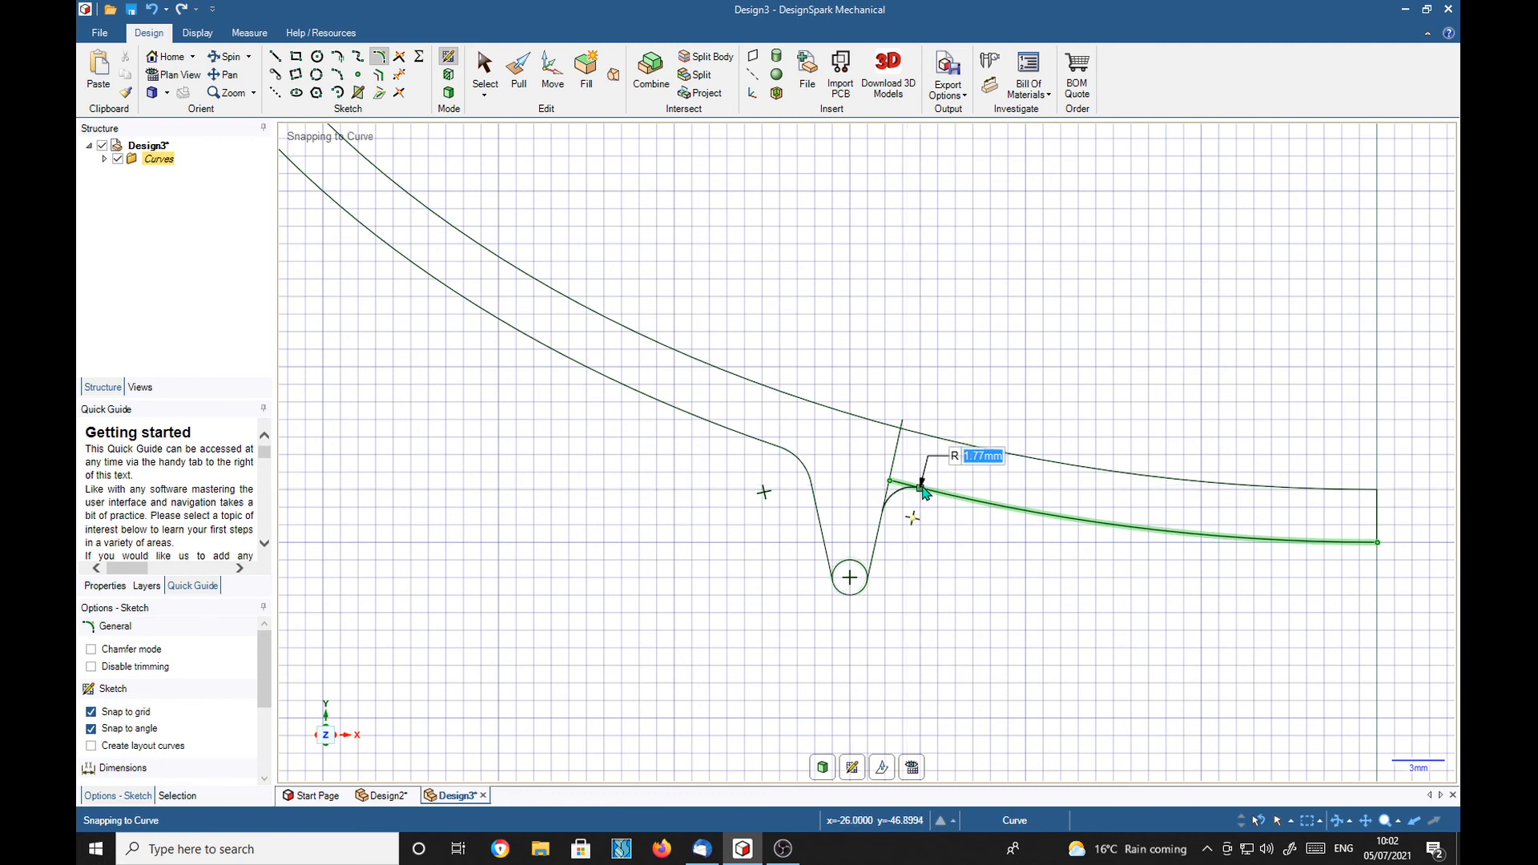
left_click(923, 492)
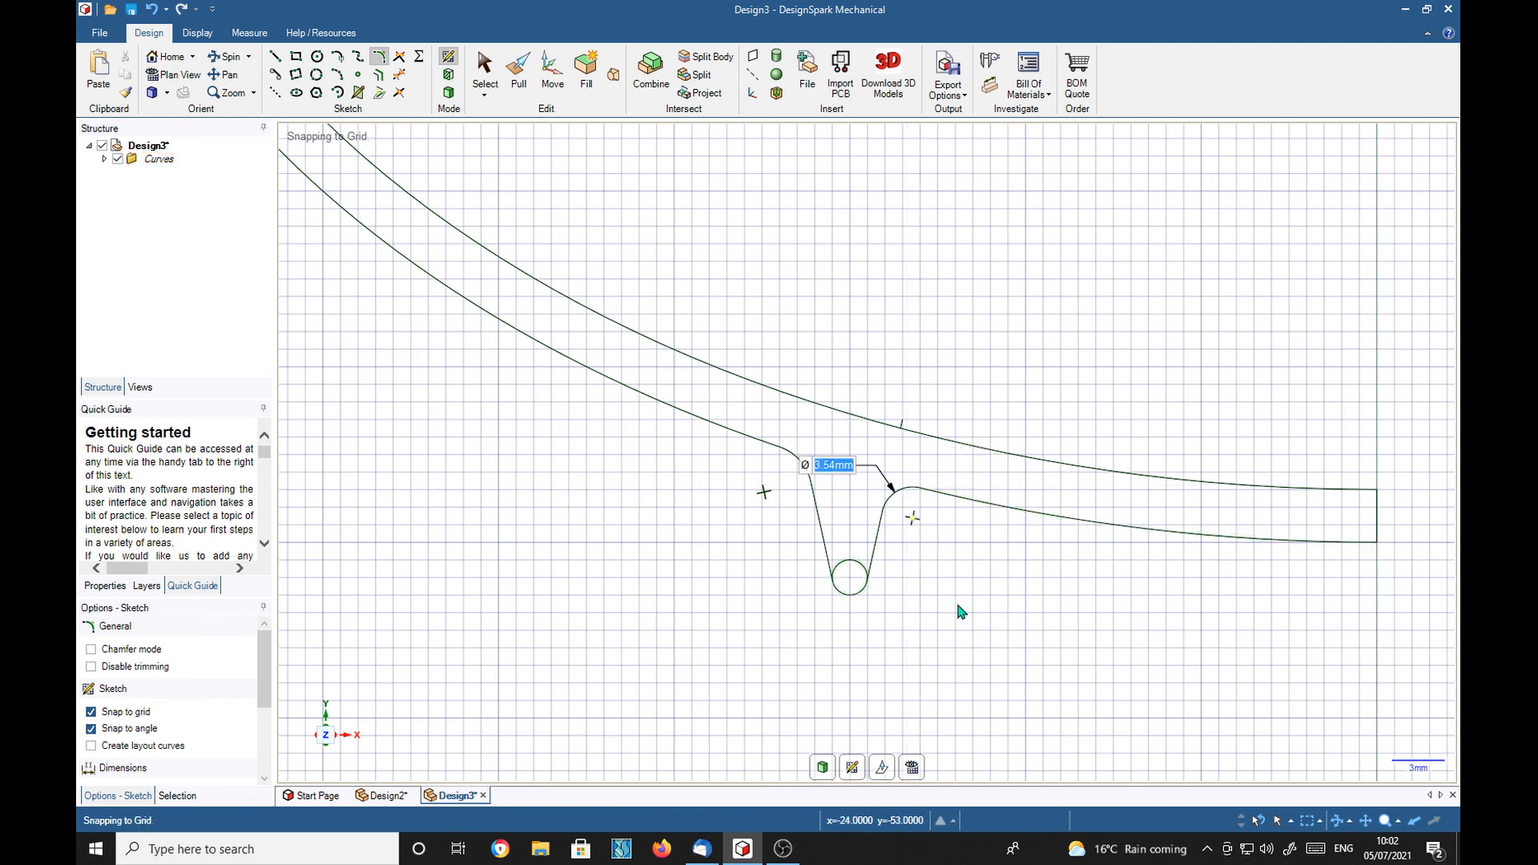
Trim the small circle's upper arc inside the foot and activate Pull to turn the closed profile into a surface.
key("t")
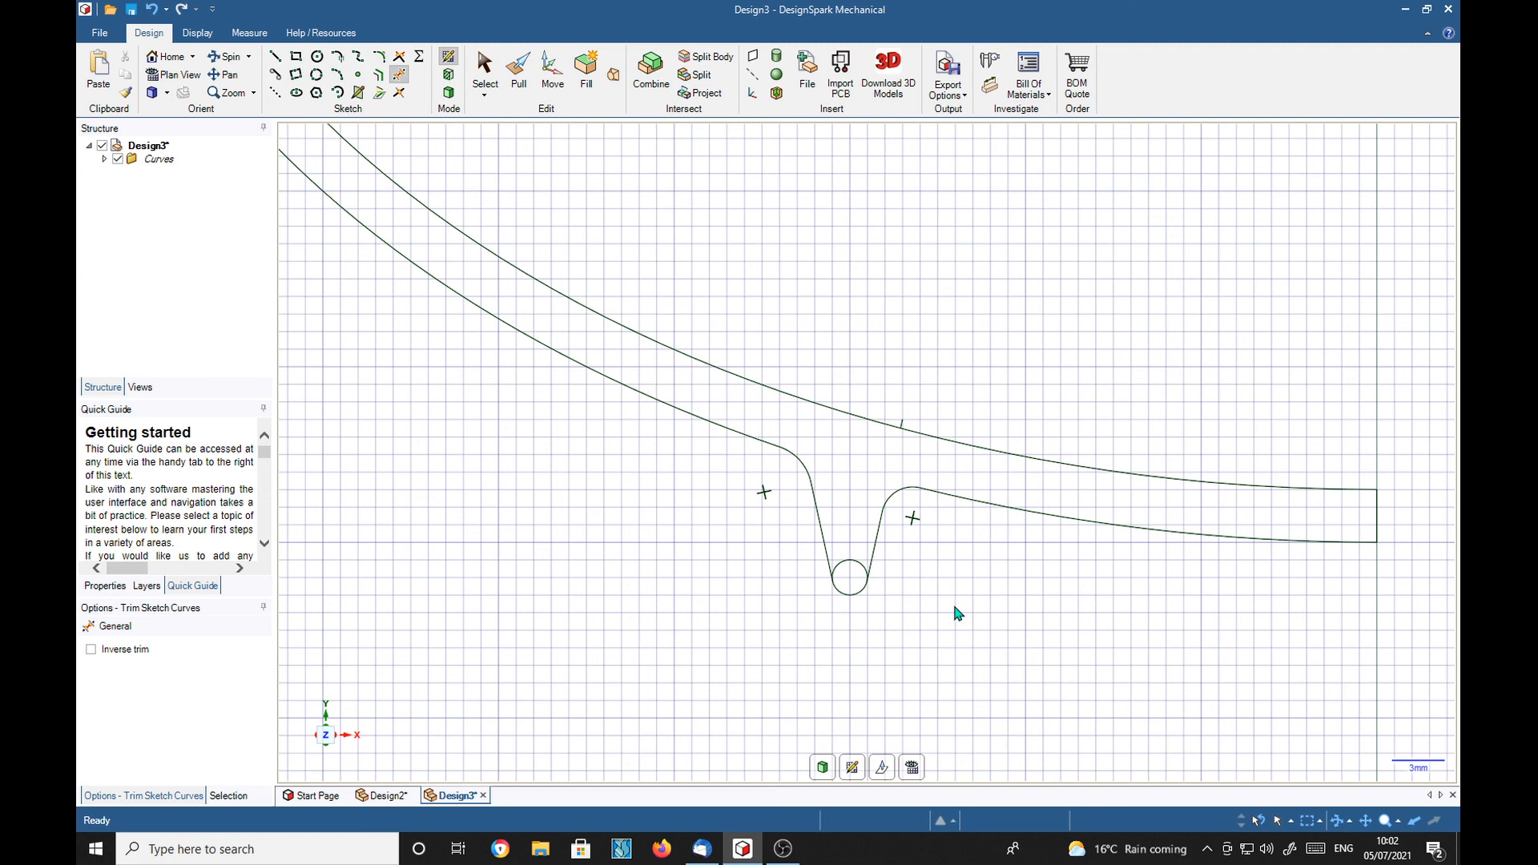
left_click(856, 567)
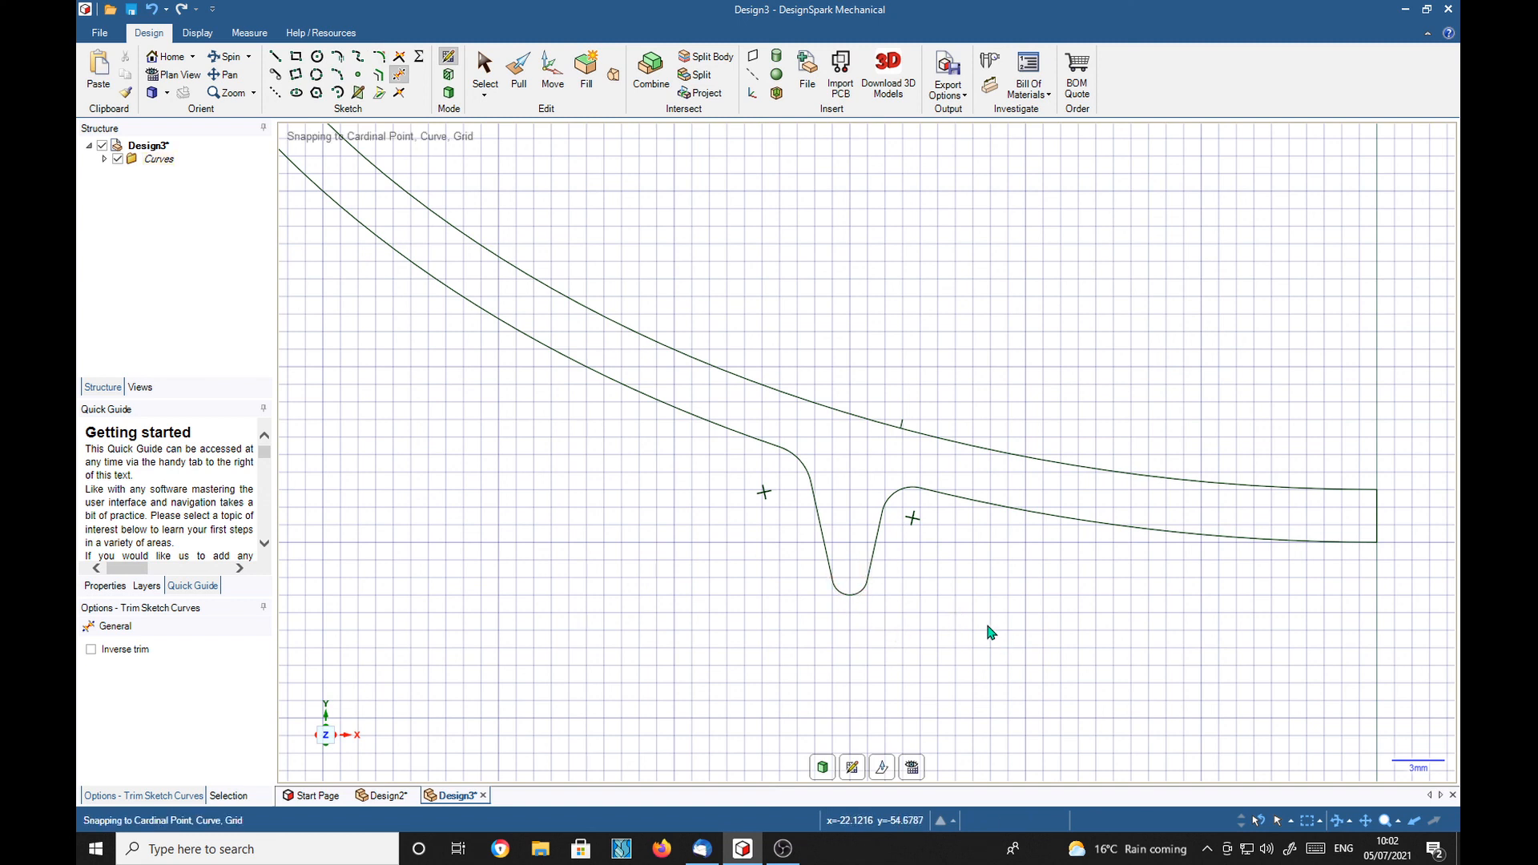
key("p")
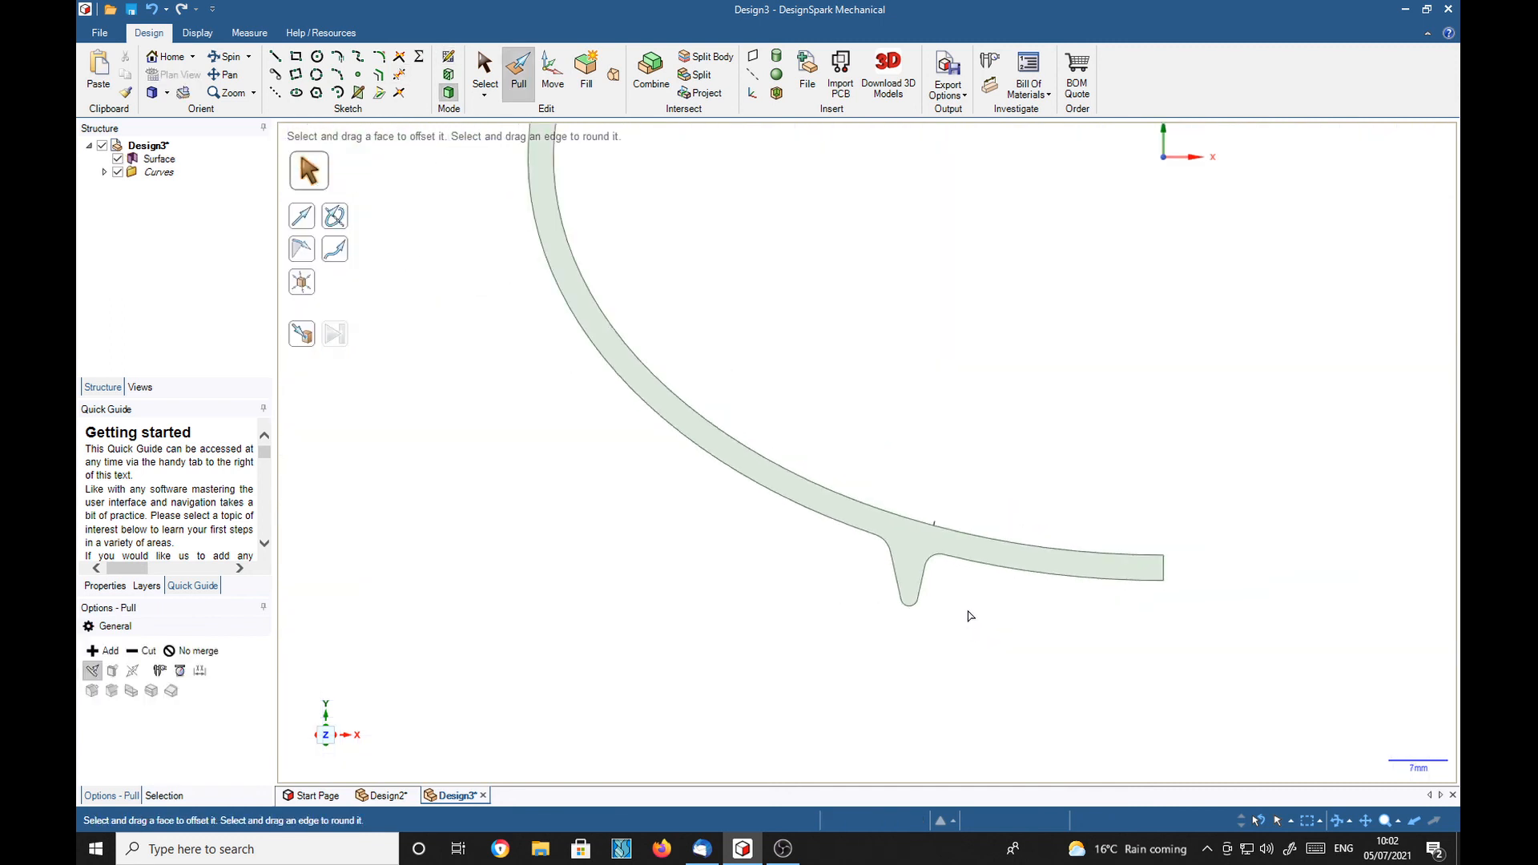
middle_click_drag(1008, 462, 1007, 585, "shift")
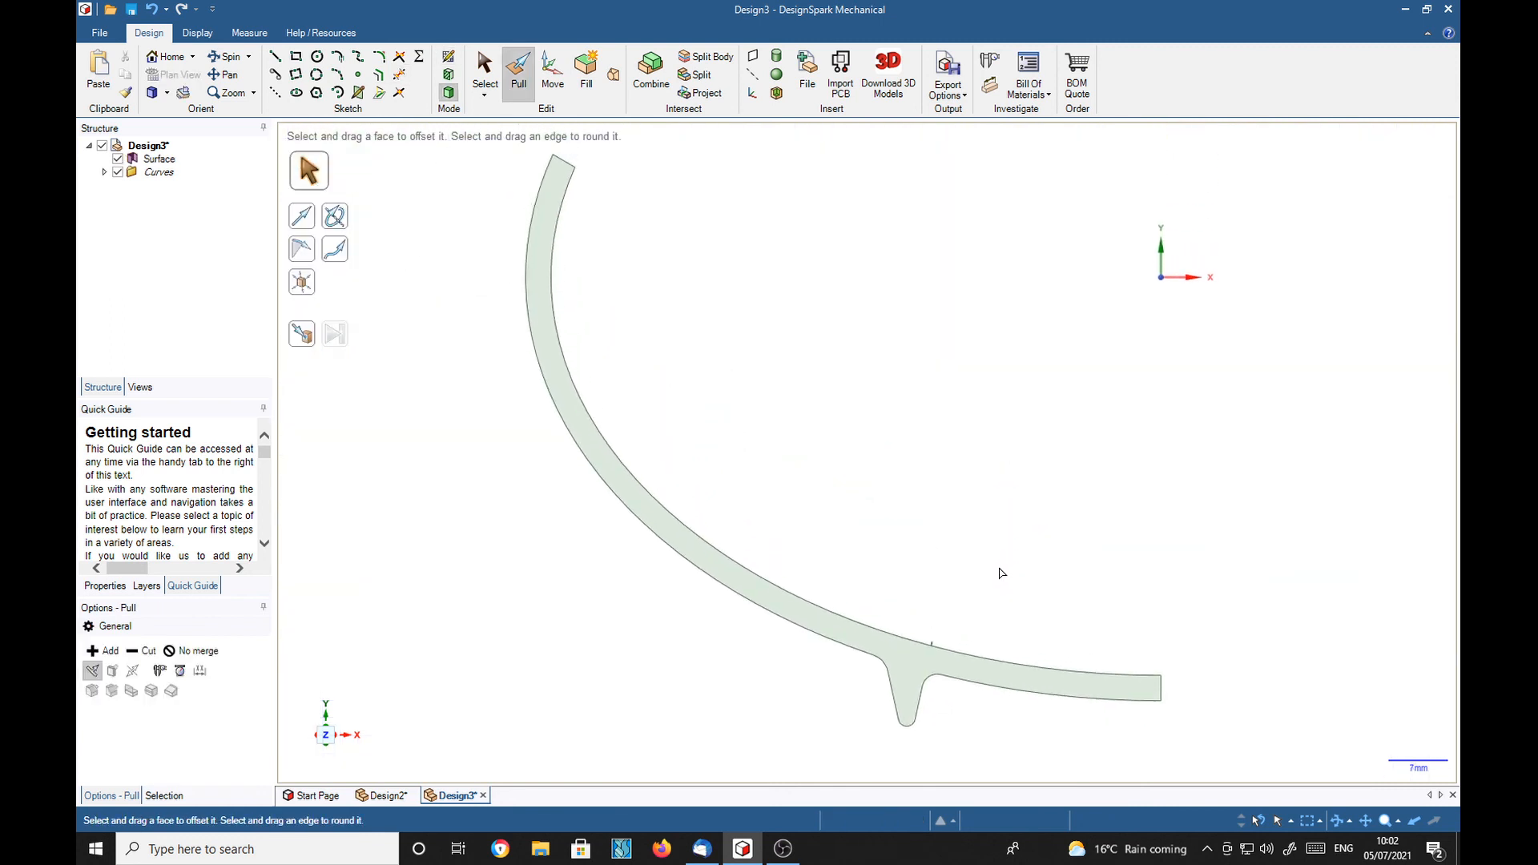
Revolve the profile surface a full turn around its short vertical edge at the bowl's centre to form the solid bowl.
left_click(695, 553)
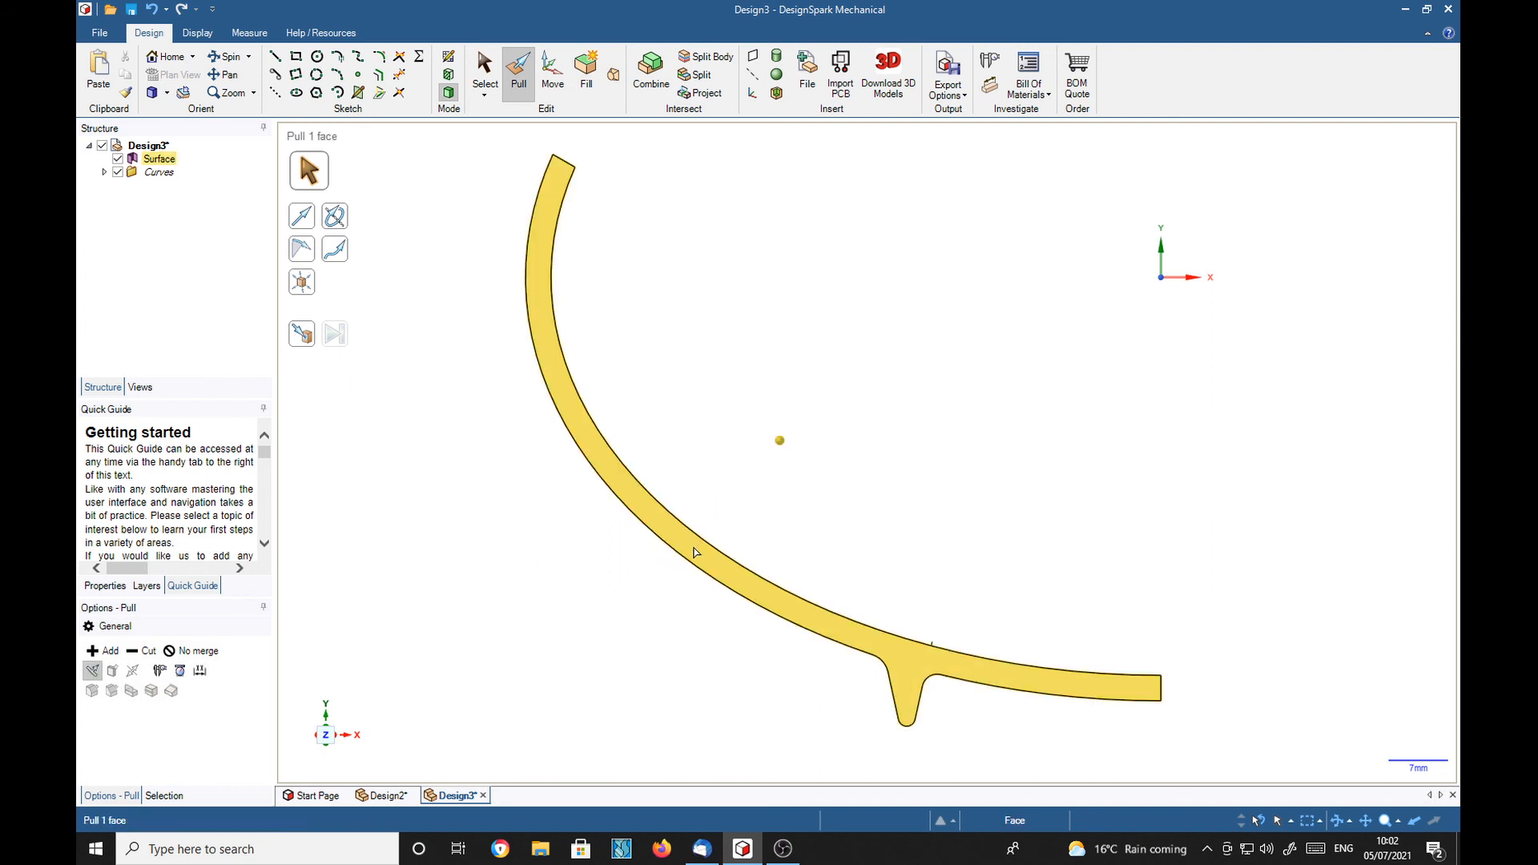
left_click(696, 553)
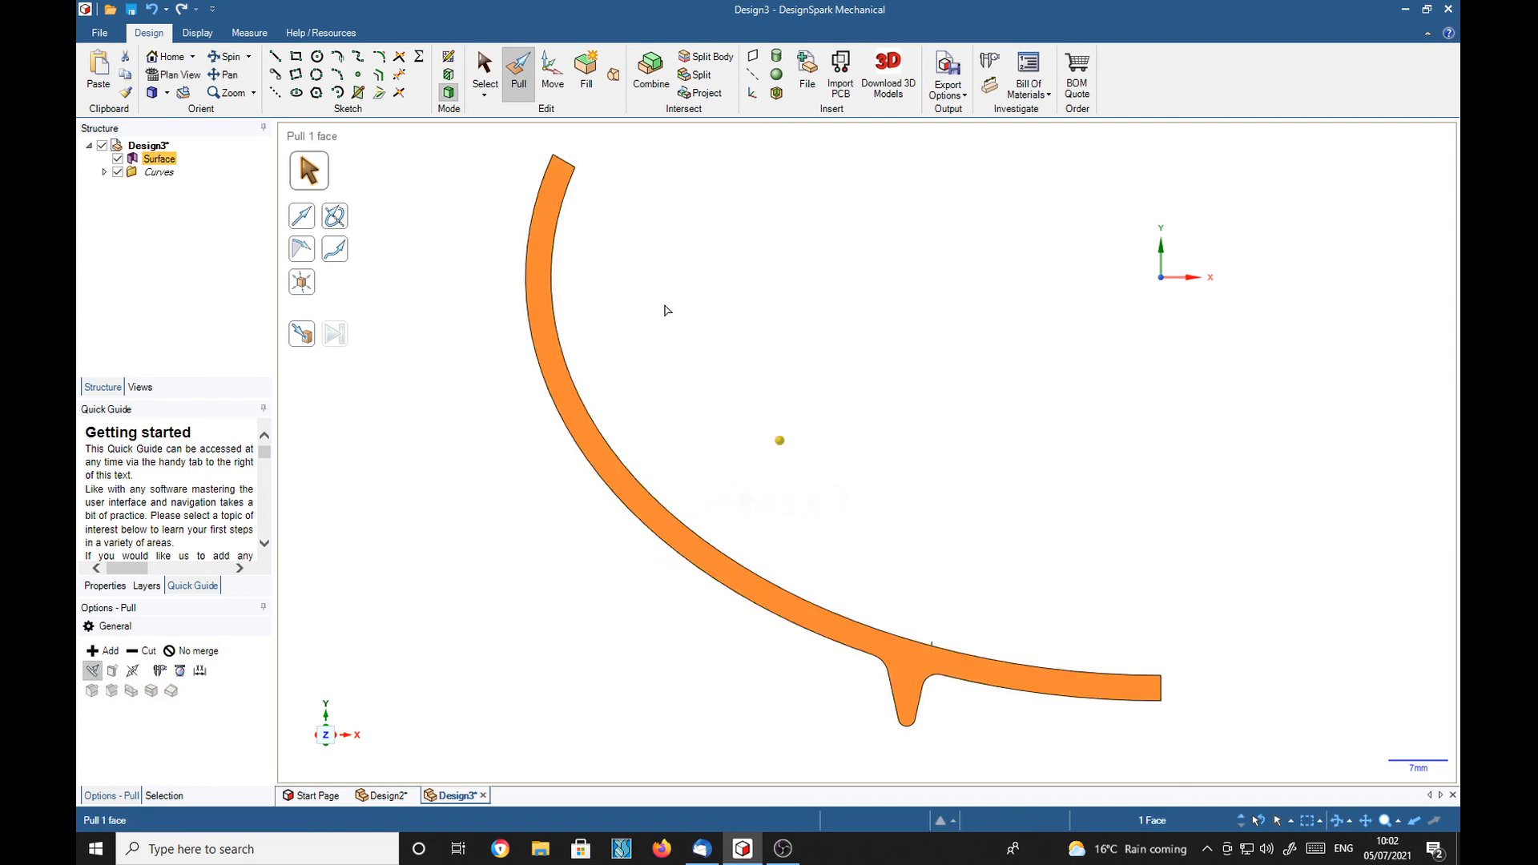
left_click(343, 218)
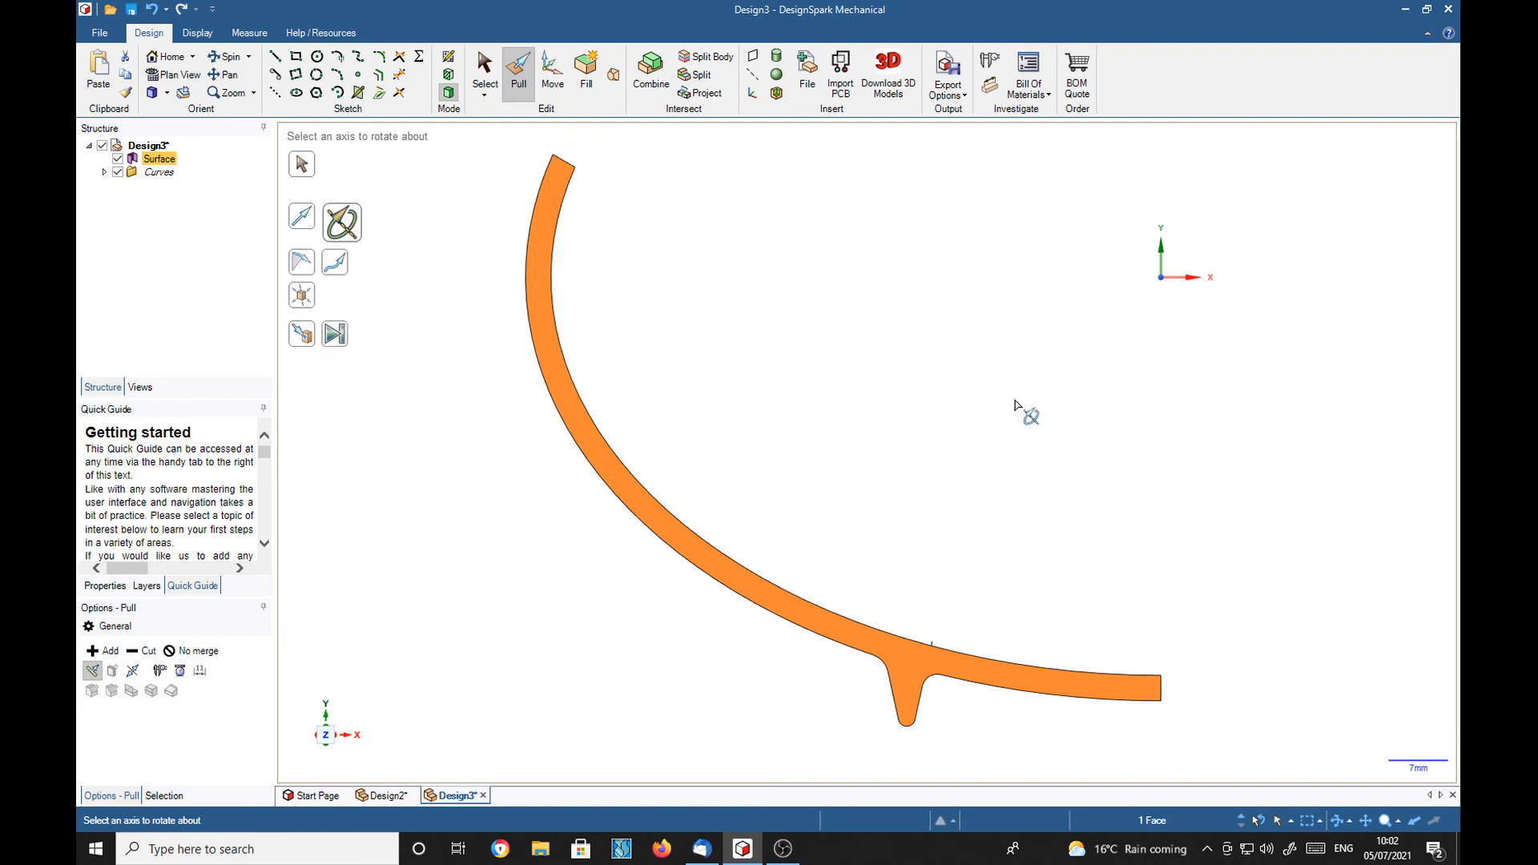
left_click(1162, 688)
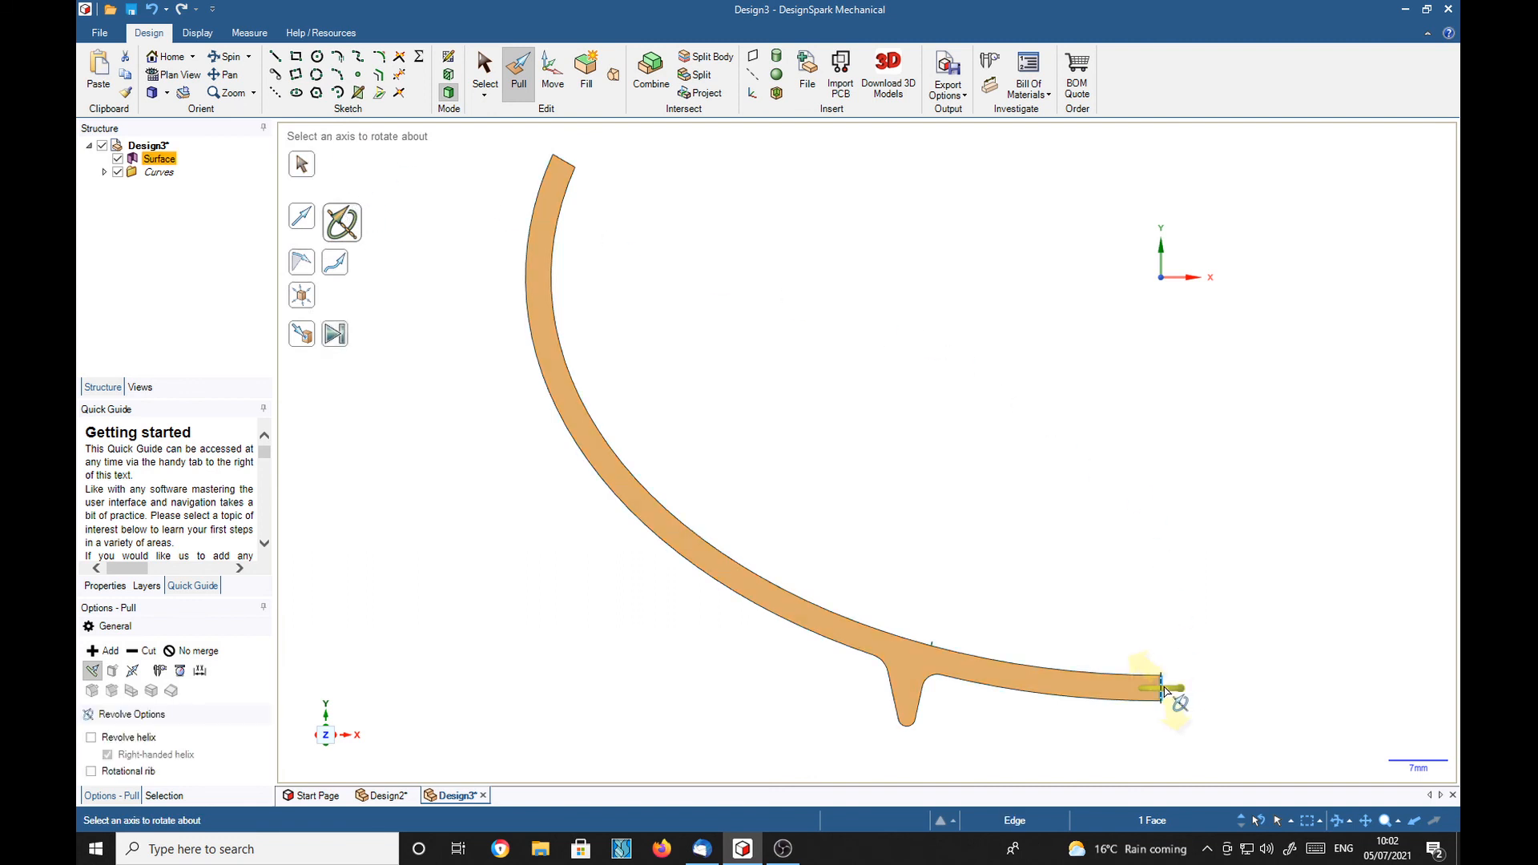
left_click(1164, 690)
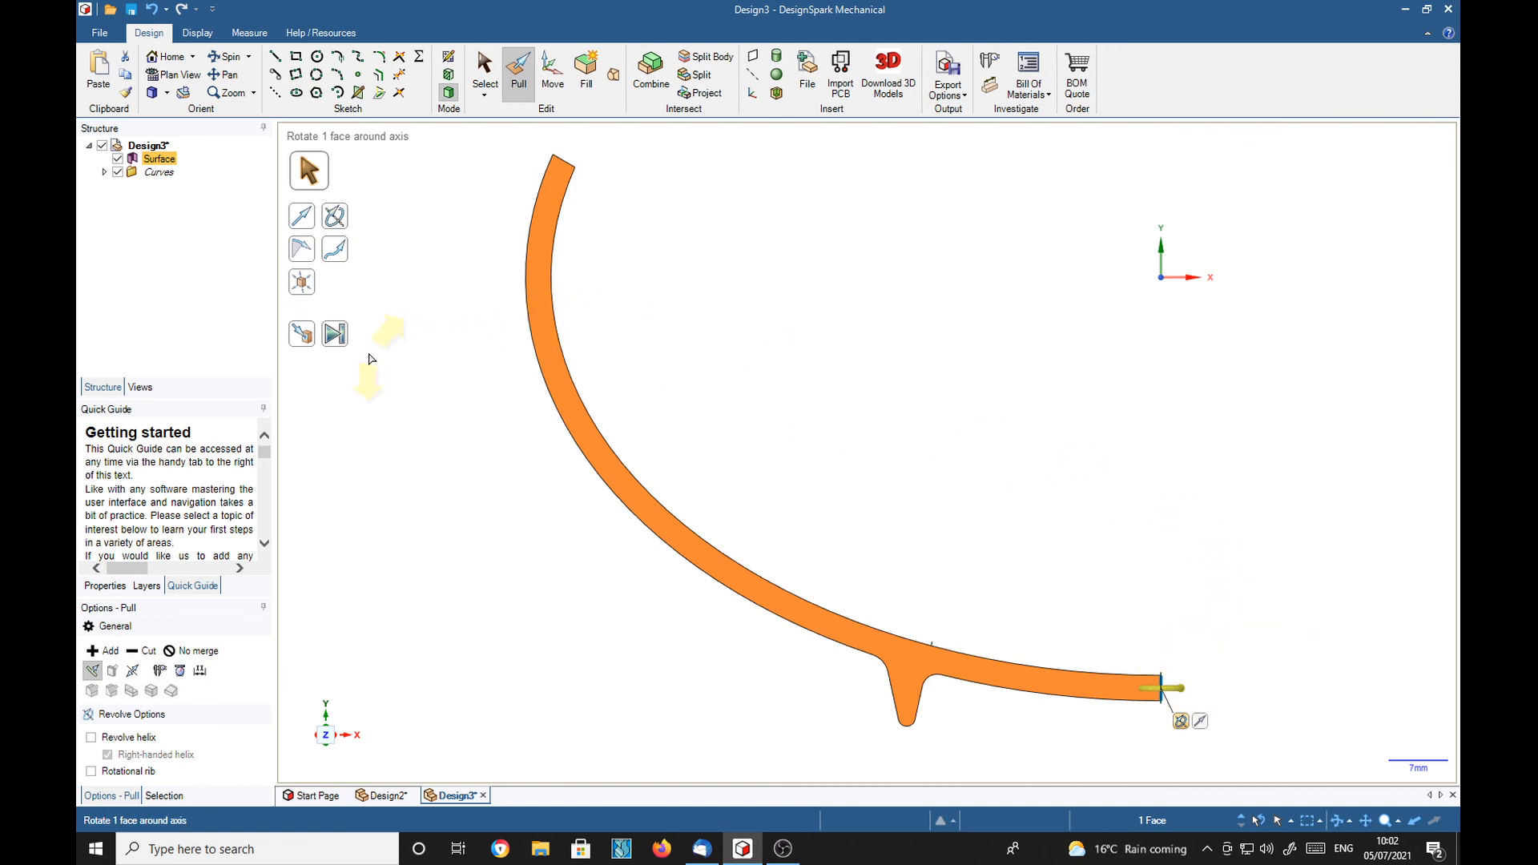
left_click(335, 334)
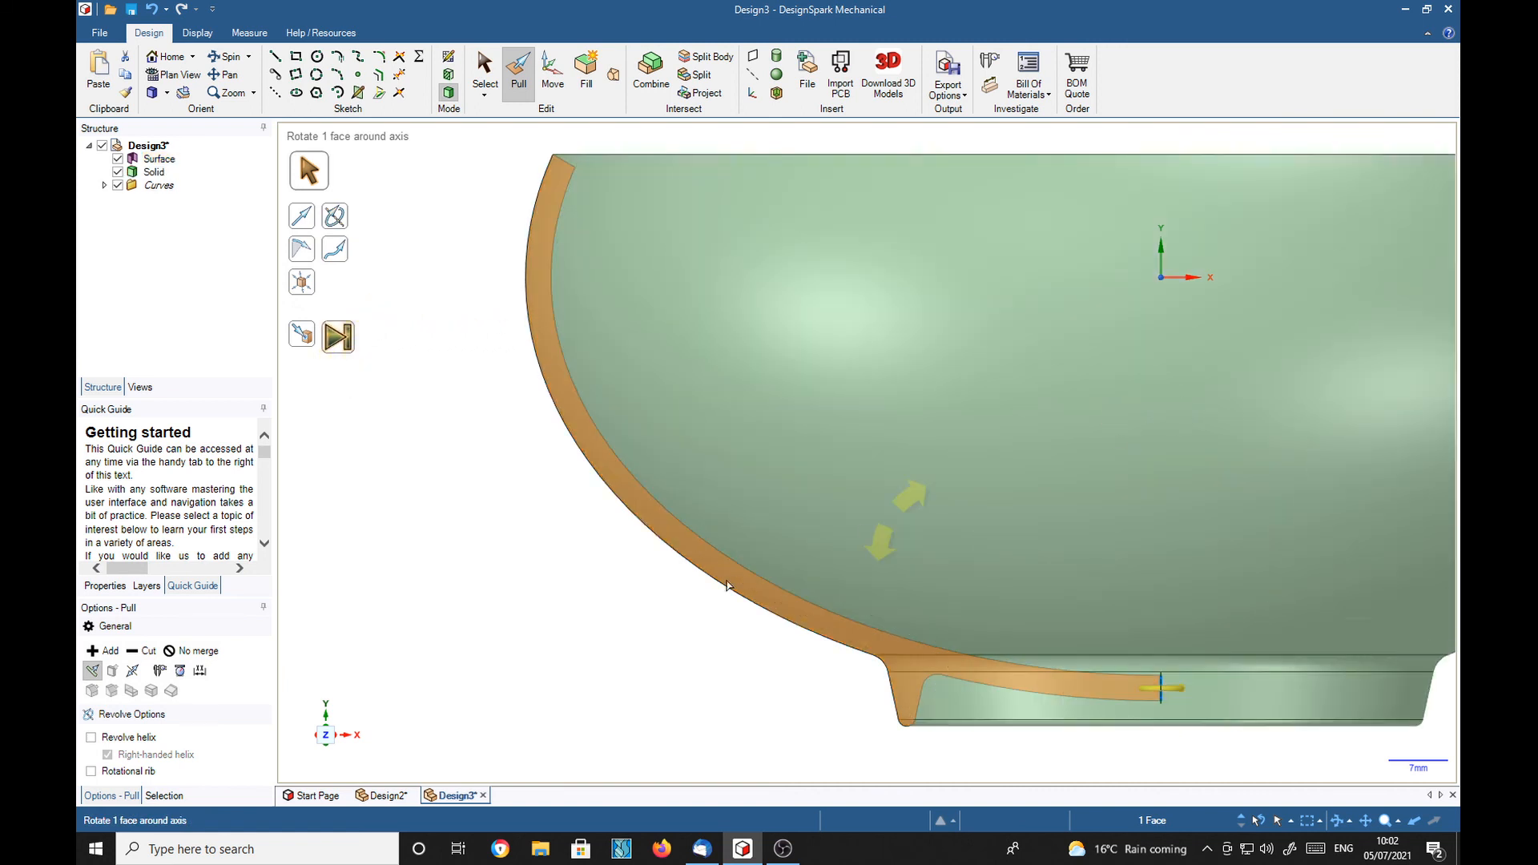
Section the bowl through its central axis and examine the wall and foot cross-section in plan view and from several angles.
scroll(571, 629, "down", 5)
middle_click_drag(1210, 532, 1257, 632)
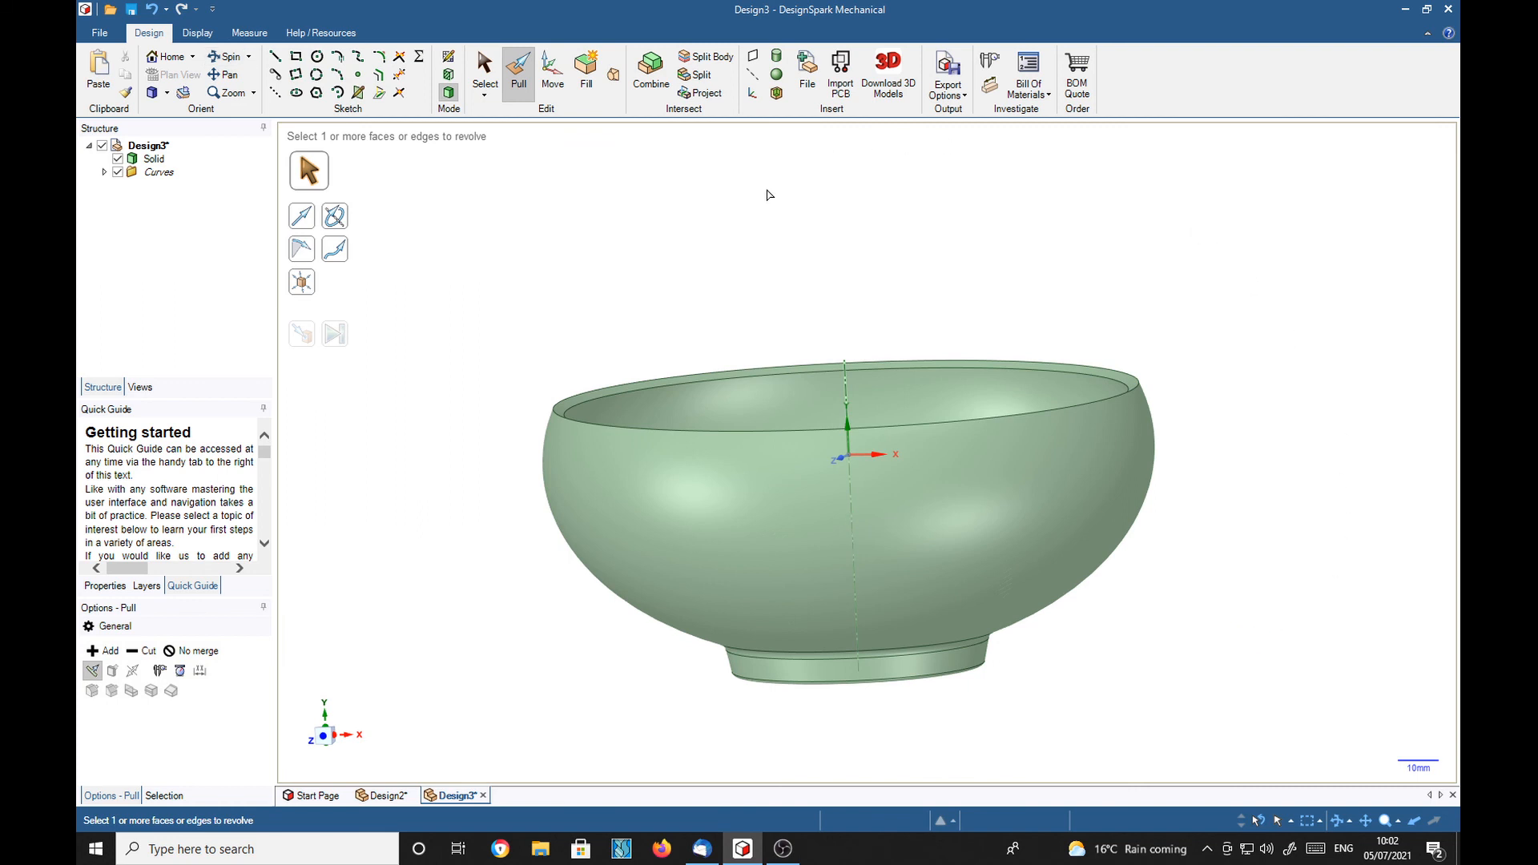
left_click(850, 395)
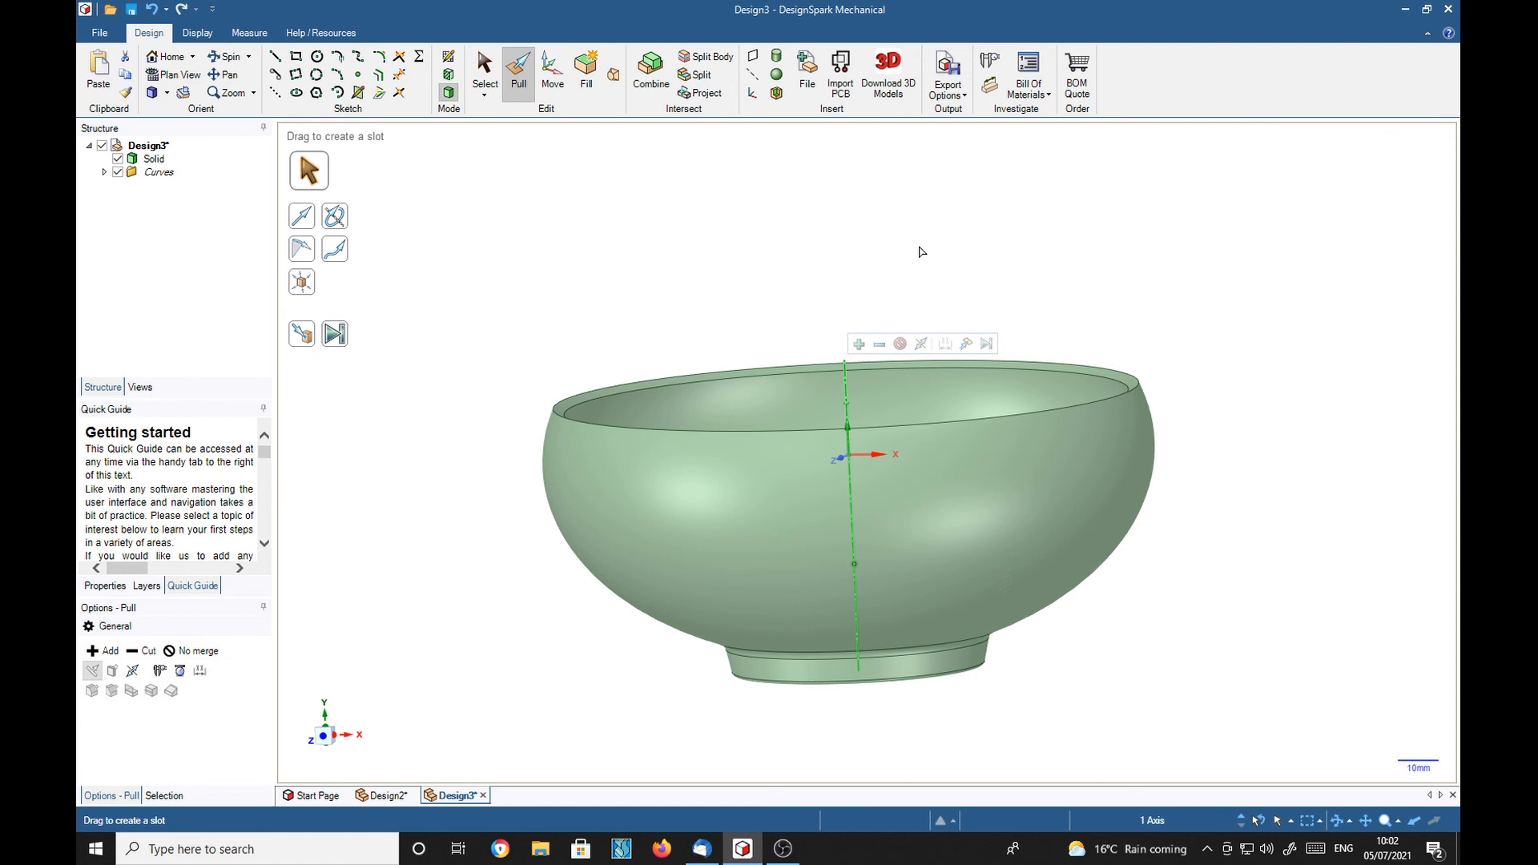
key("x")
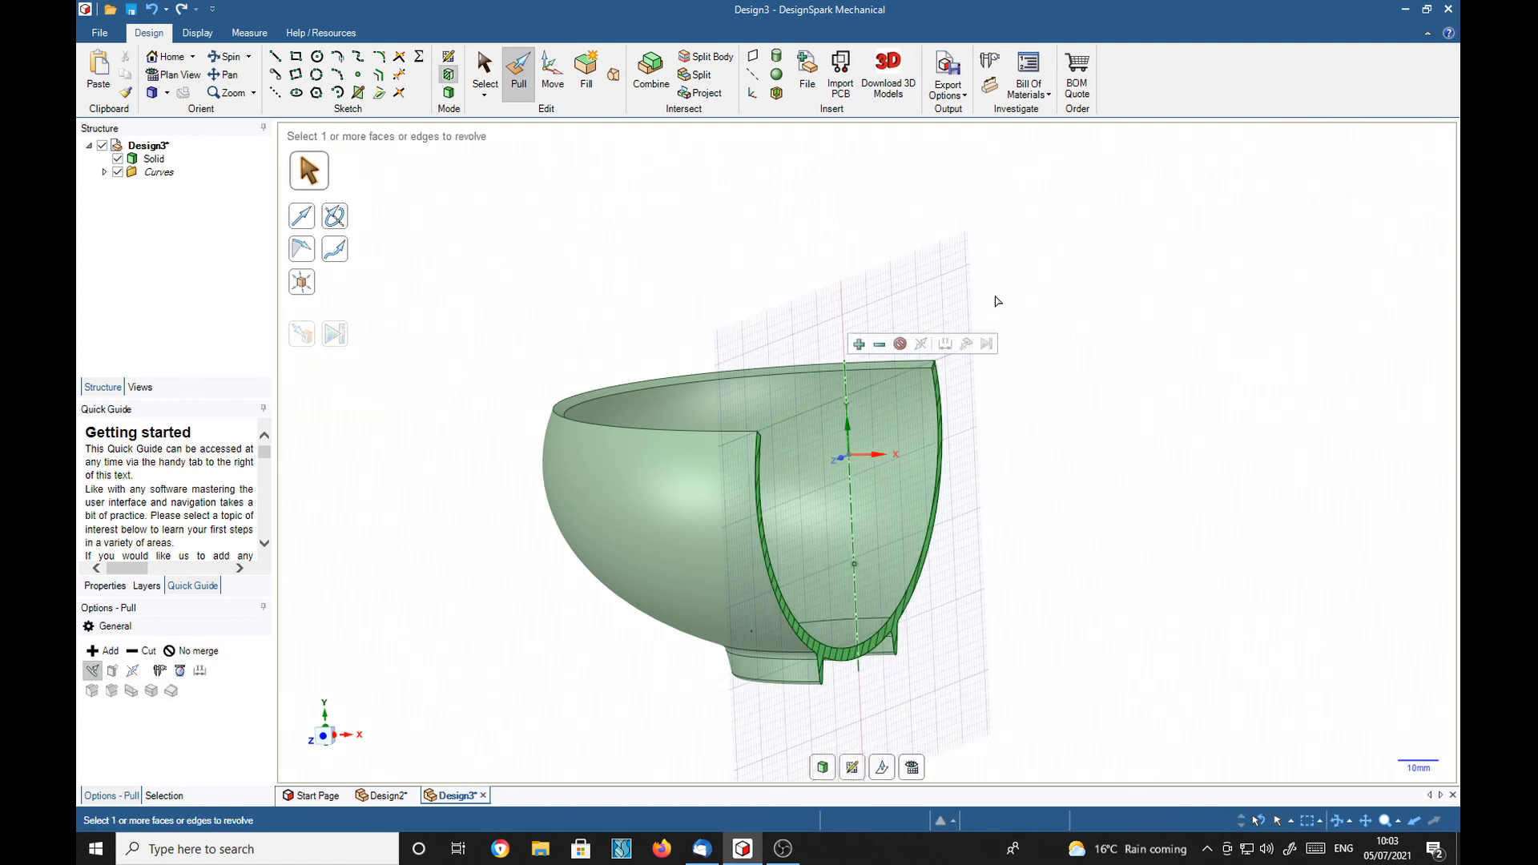
key("v")
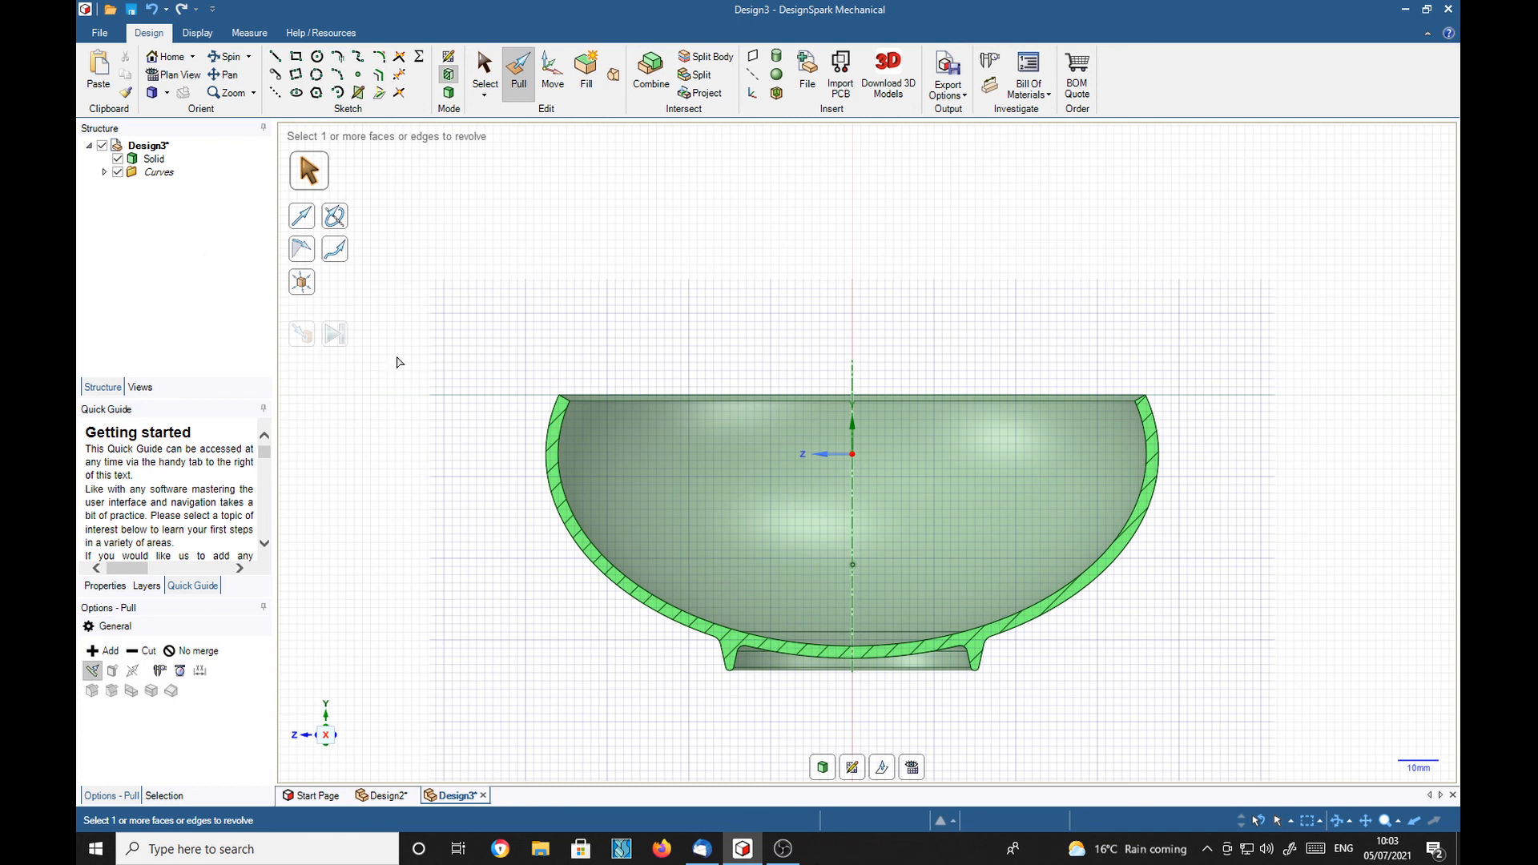
left_click(735, 677)
middle_click_drag(1235, 409, 1217, 485)
middle_click_drag(1275, 426, 1234, 443)
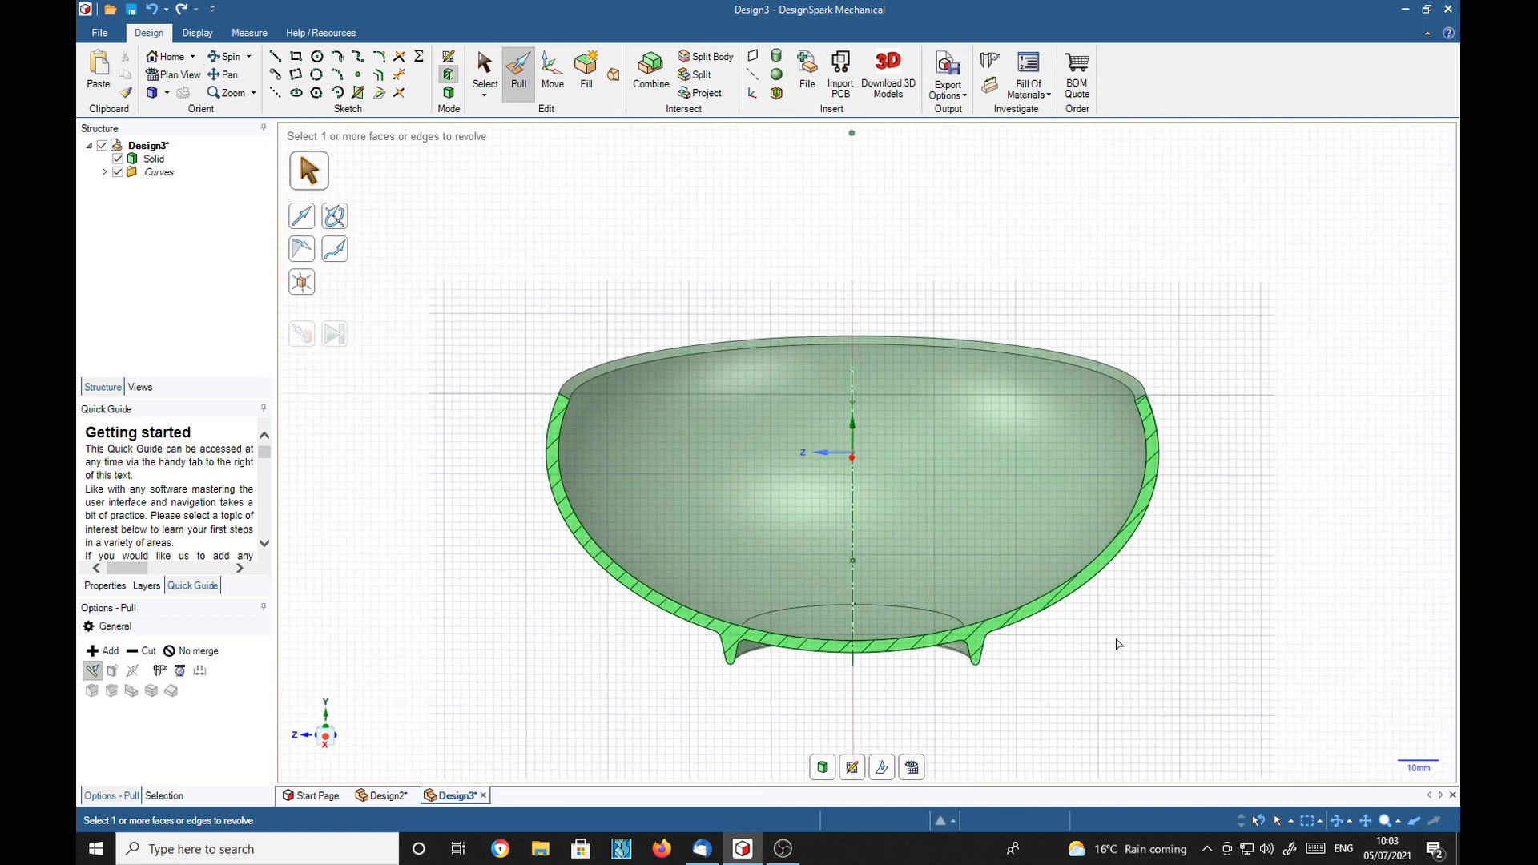
middle_click_drag(1413, 653, 1381, 639)
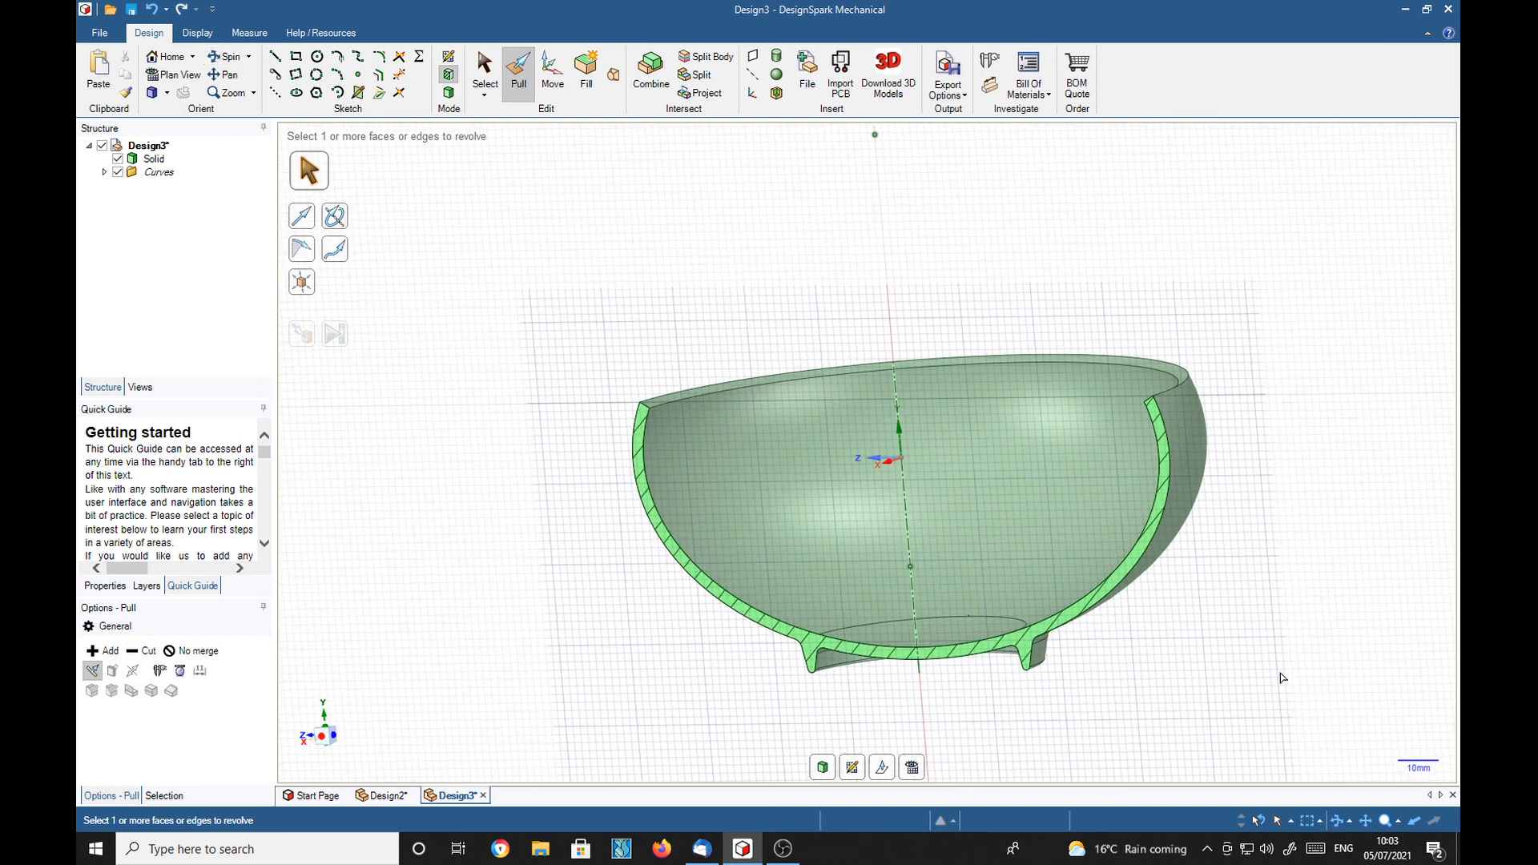